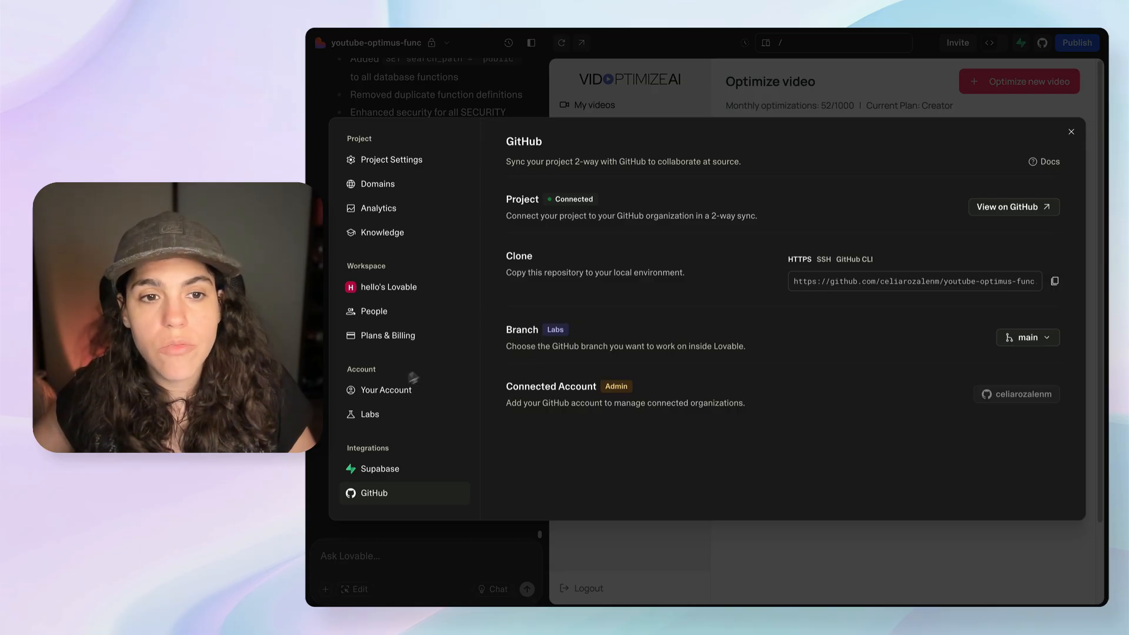
Check the GitHub Branch Switching option among the experimental Labs features and return to the GitHub integration settings.
click(377, 414)
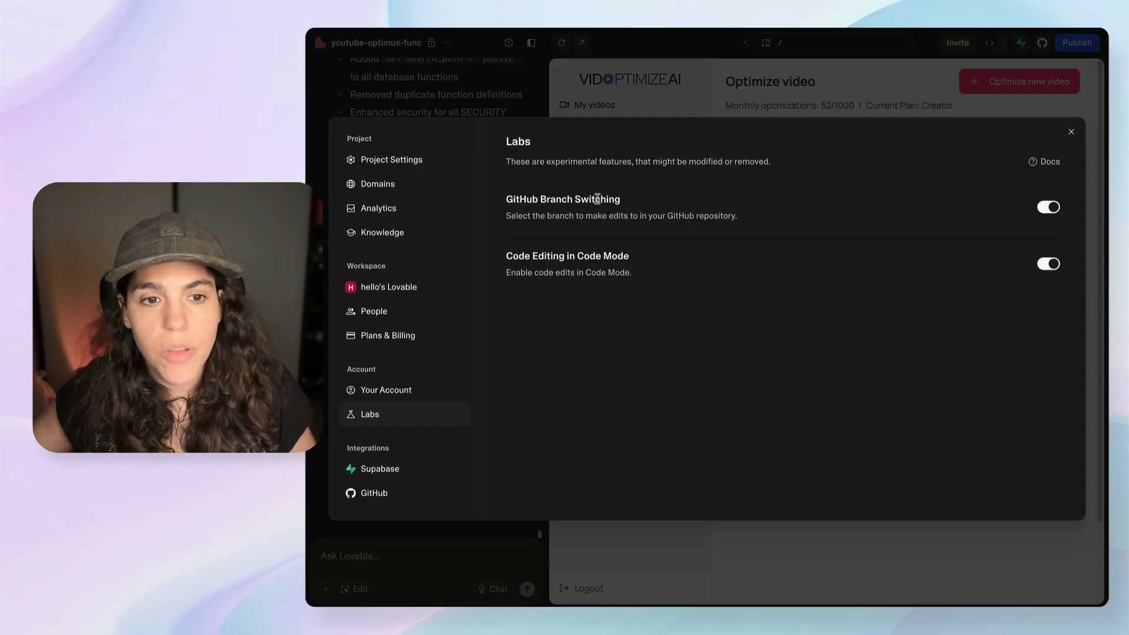
click(402, 497)
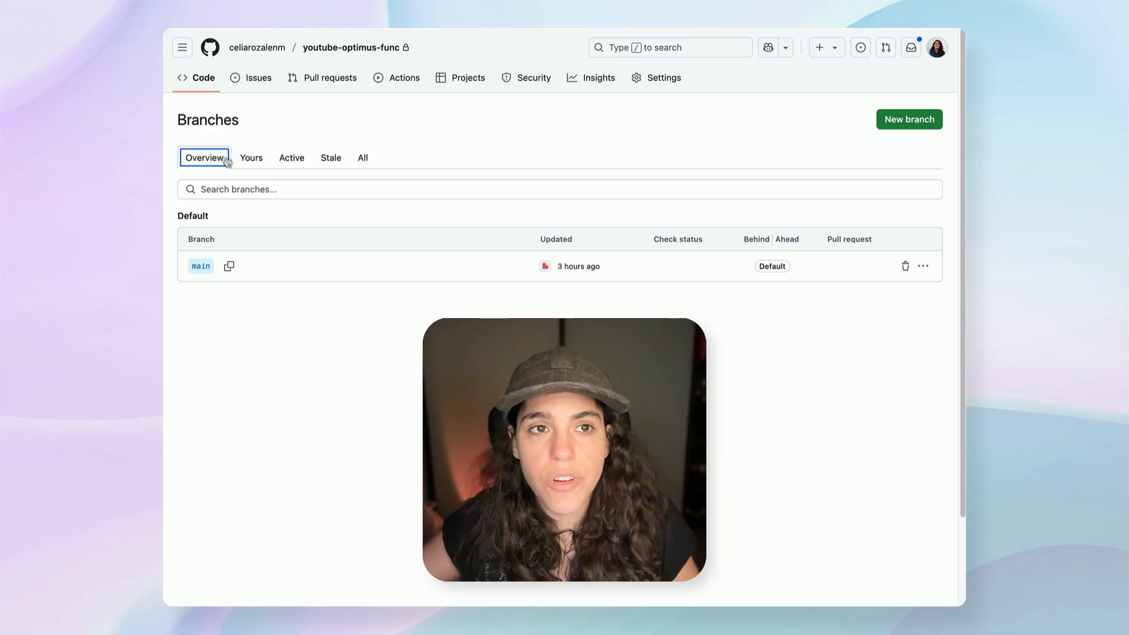
View the code page of the youtube-optimus-func repository on GitHub and its list of branches.
click(204, 78)
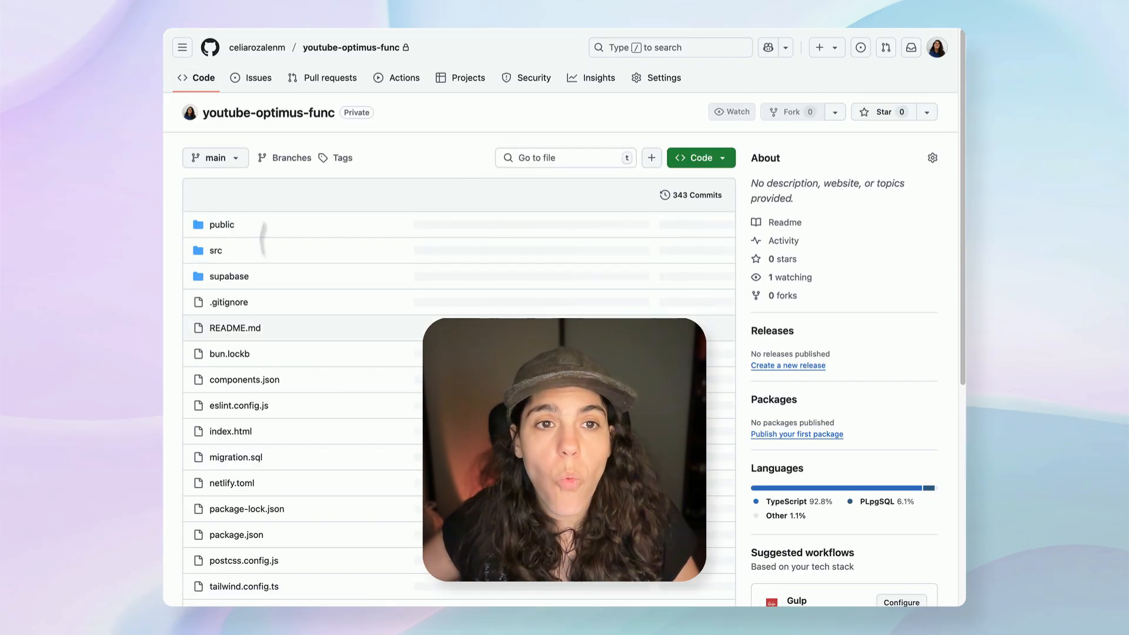
click(284, 159)
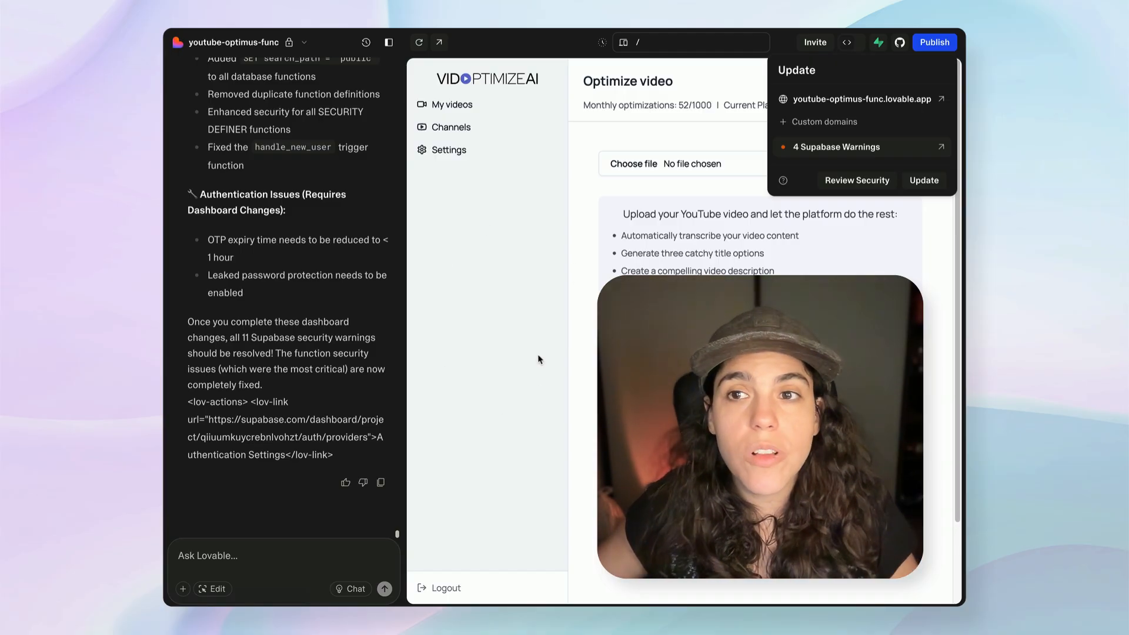
In Lovable's GitHub settings, create a branch named development from main.
click(550, 232)
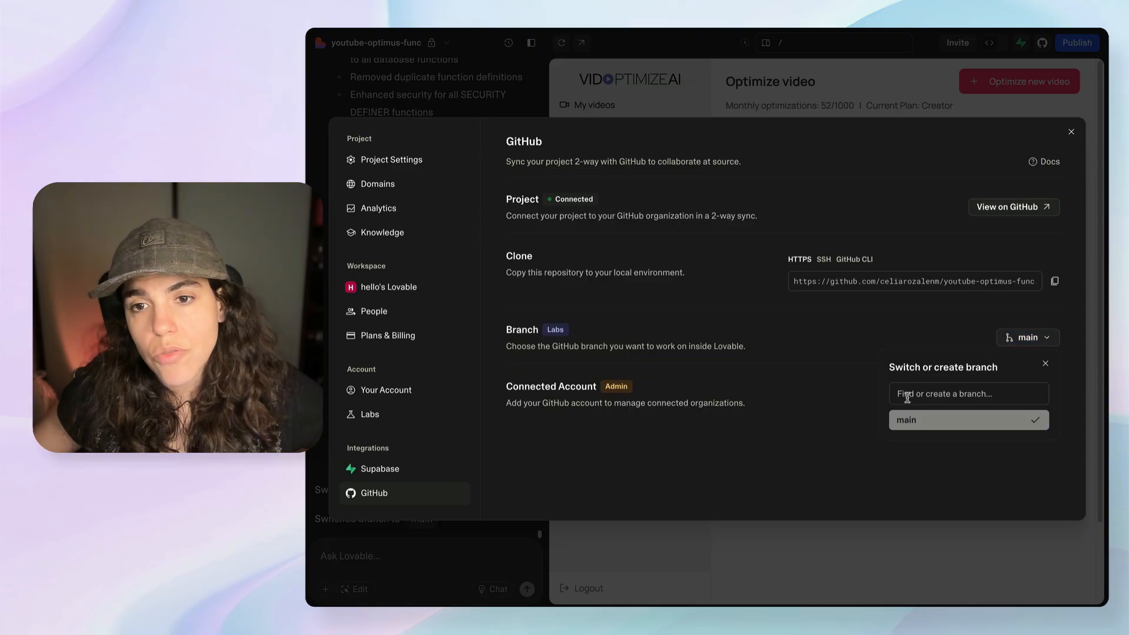
click(911, 395)
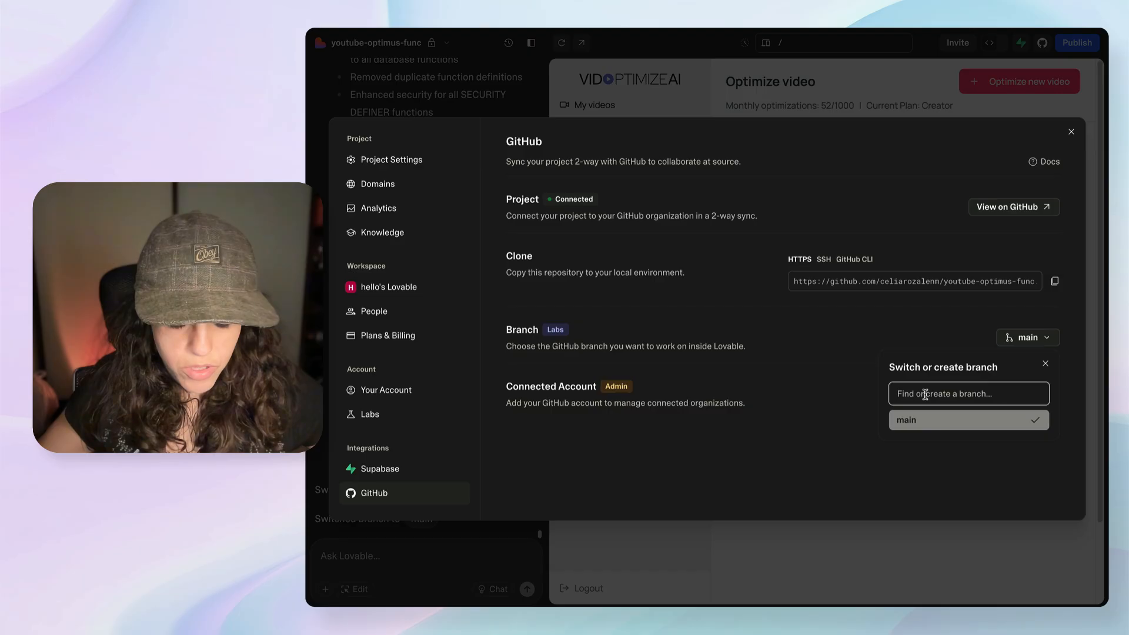
text(development)
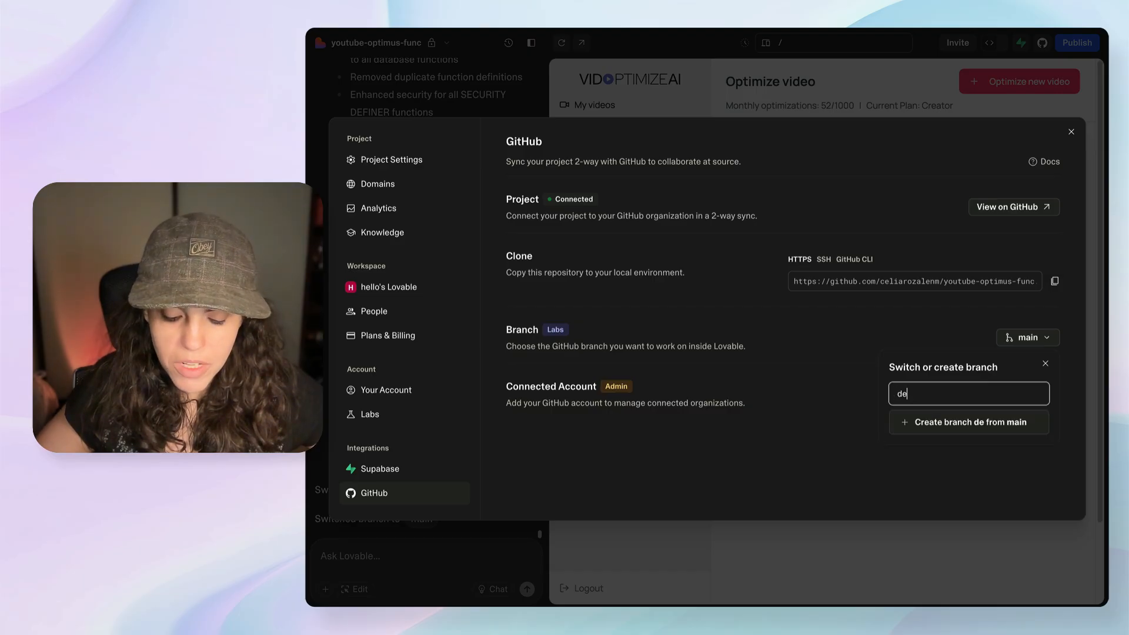
click(922, 434)
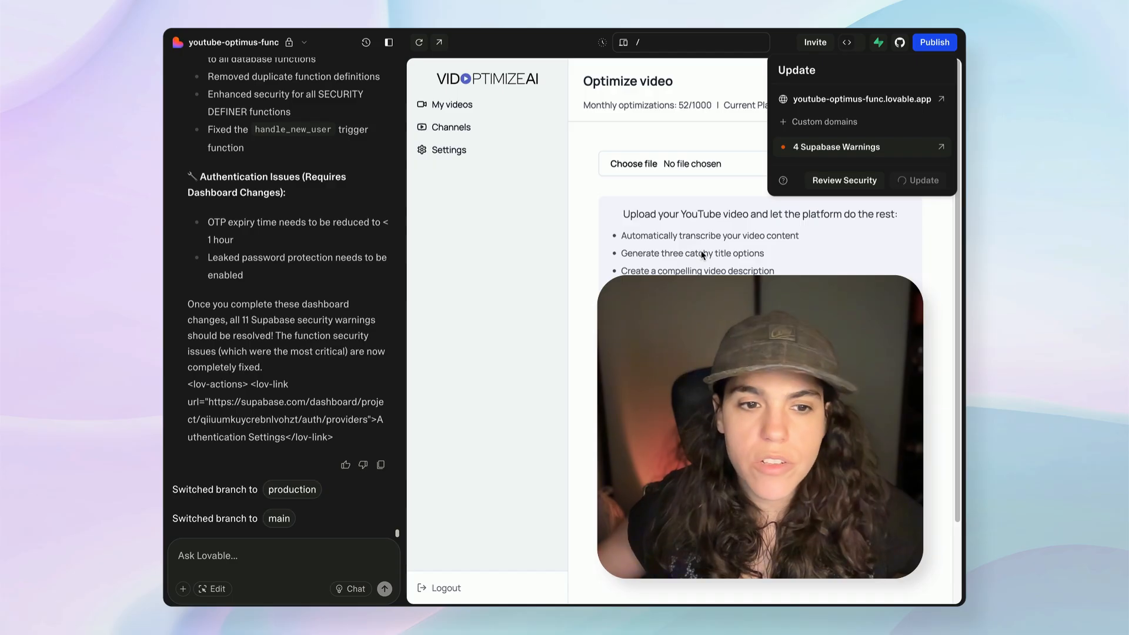
Request "I want this container to be full width" for the outer container of the sign-in page, and open the publishing options.
click(233, 584)
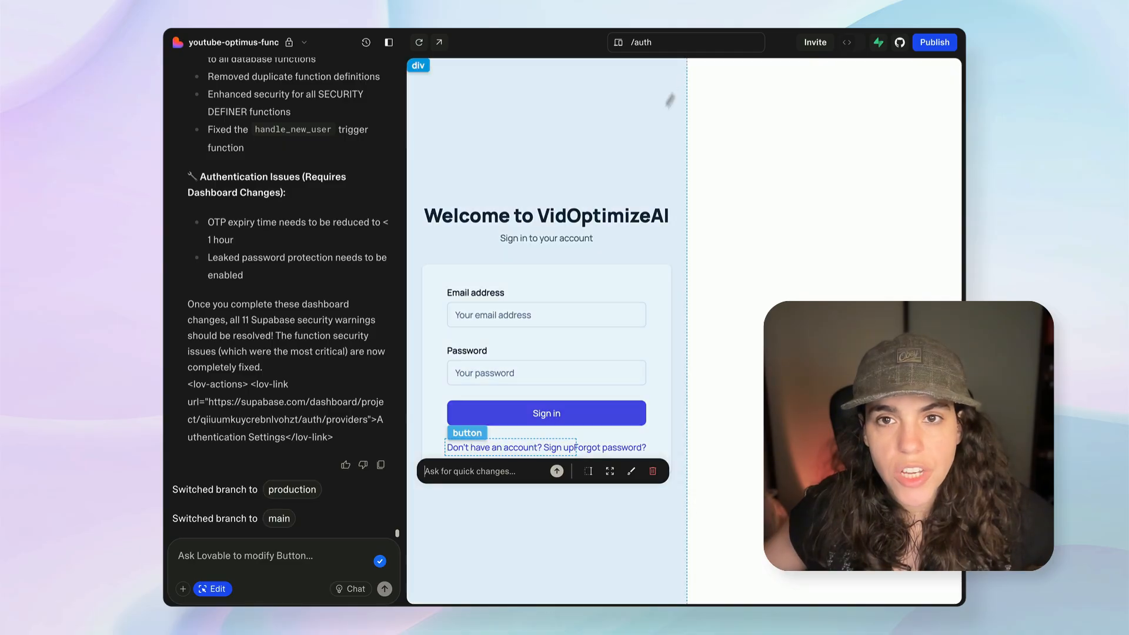
click(657, 133)
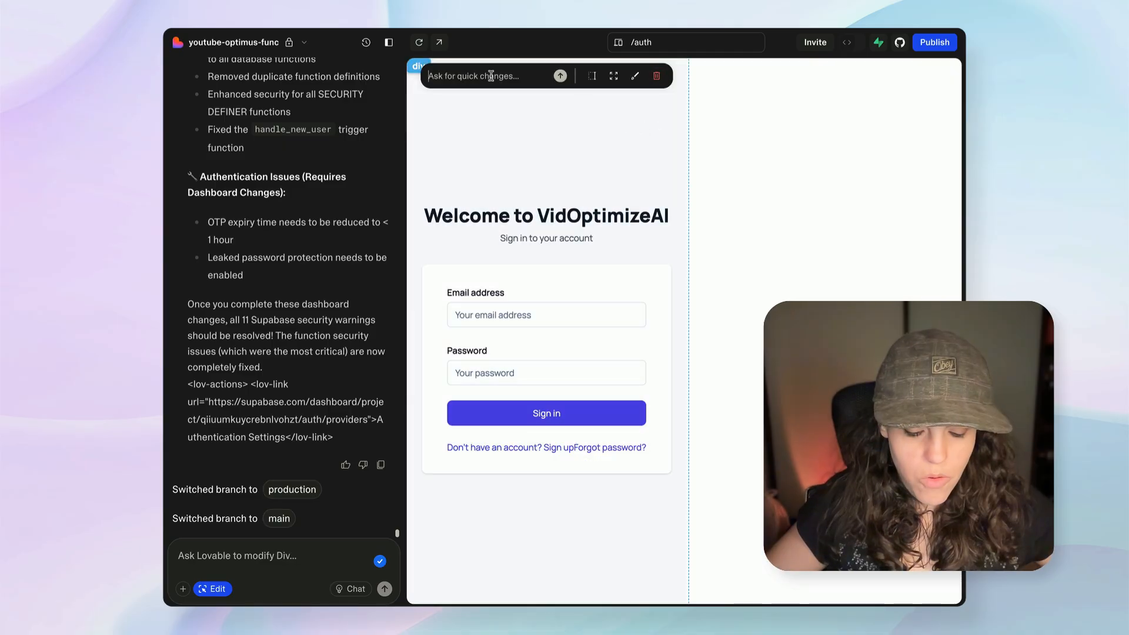
text(I want this )
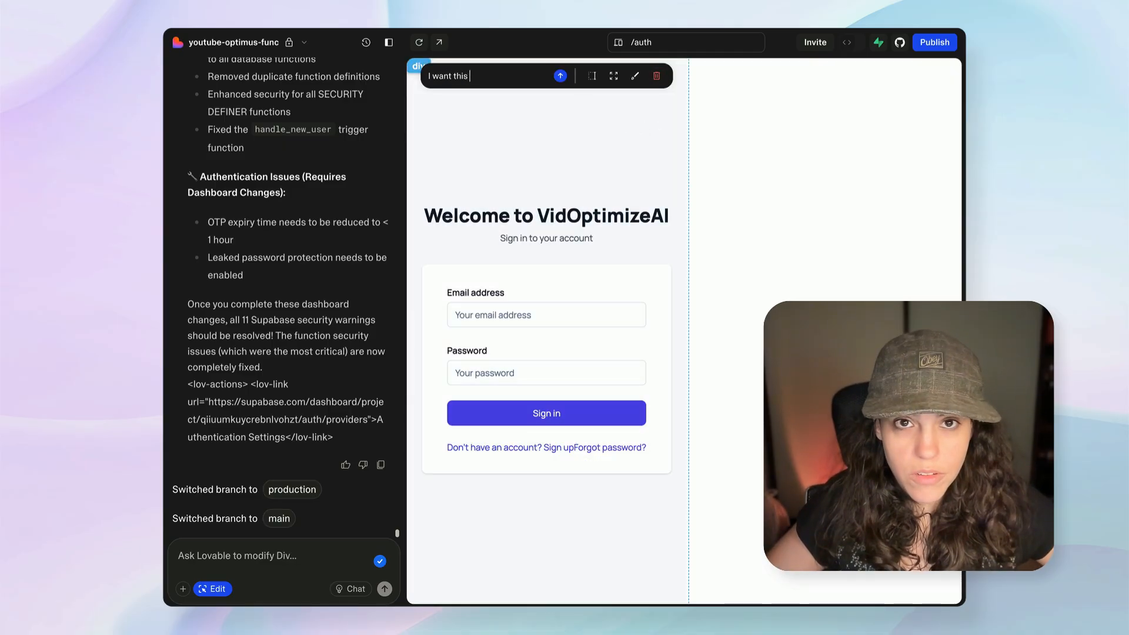
text(container to be fu)
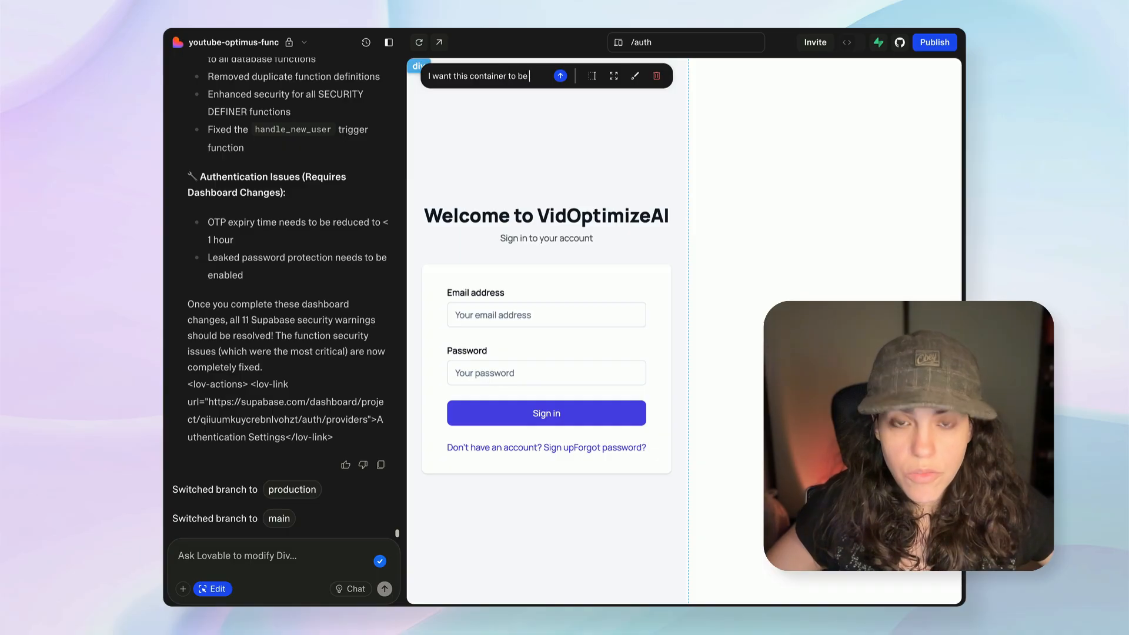
text(ll width)
click(560, 76)
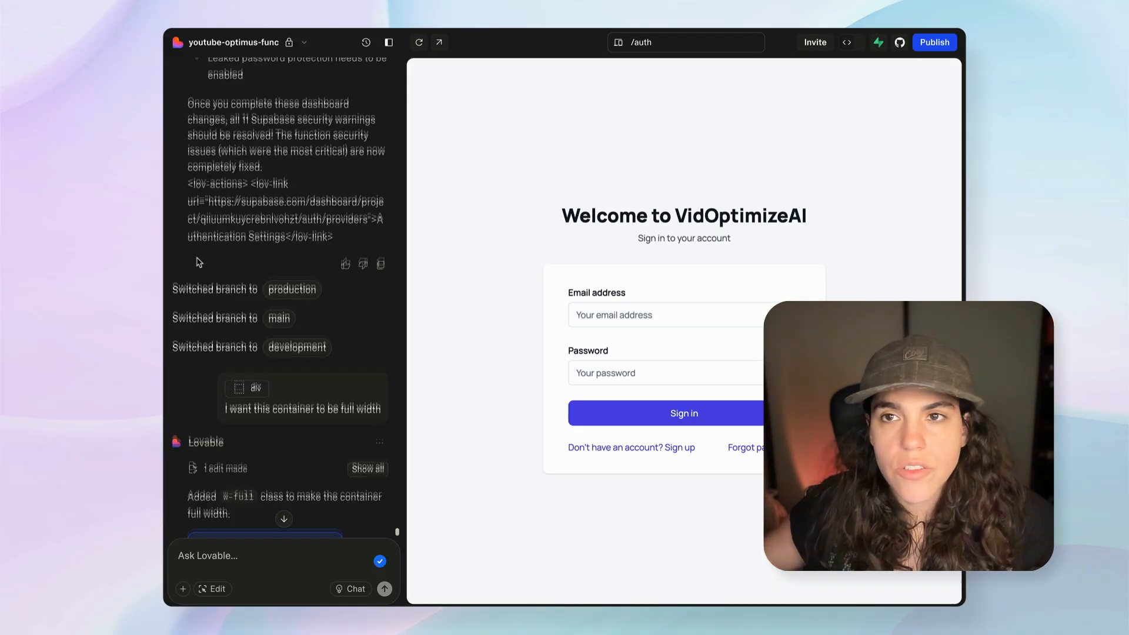
scroll(199, 262, down, 2)
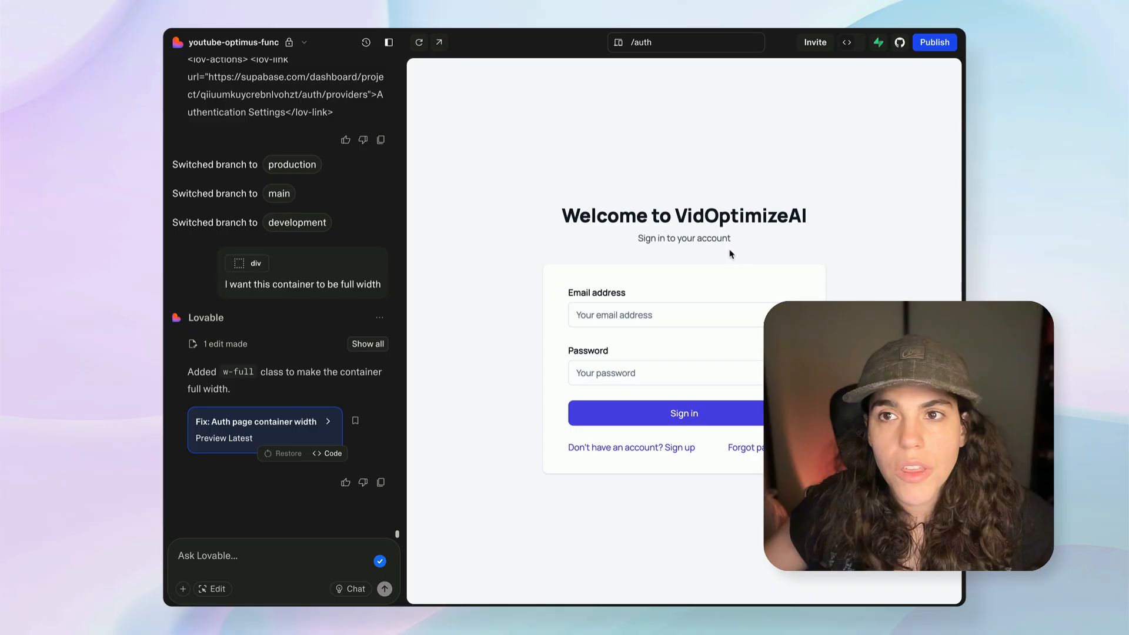
click(934, 42)
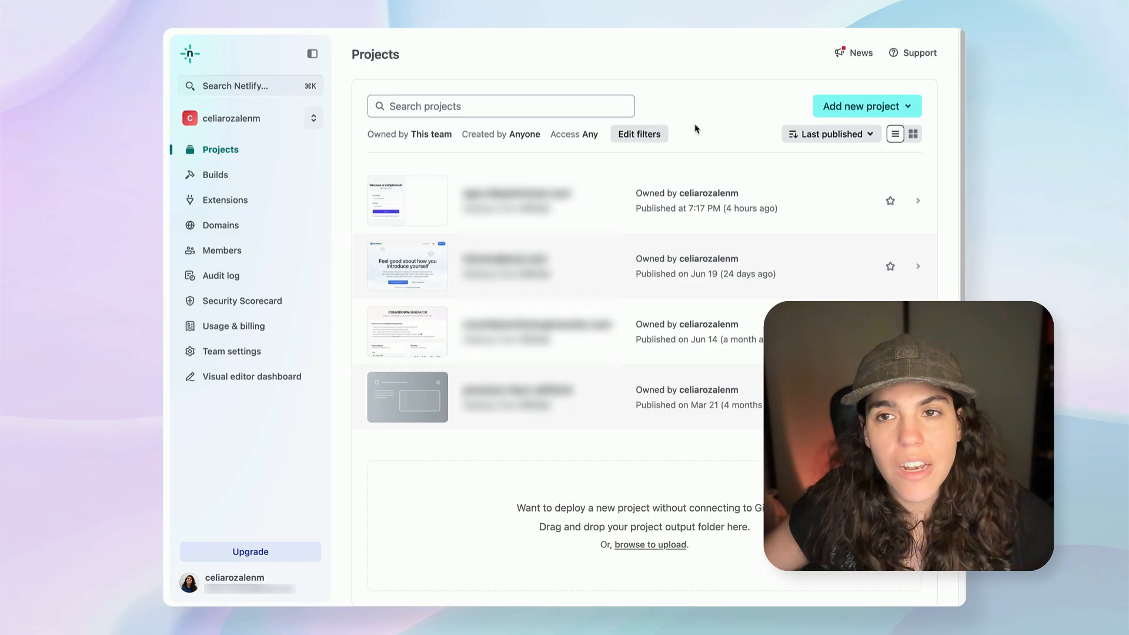
In Netlify, start importing an existing project with GitHub as the Git provider.
click(832, 107)
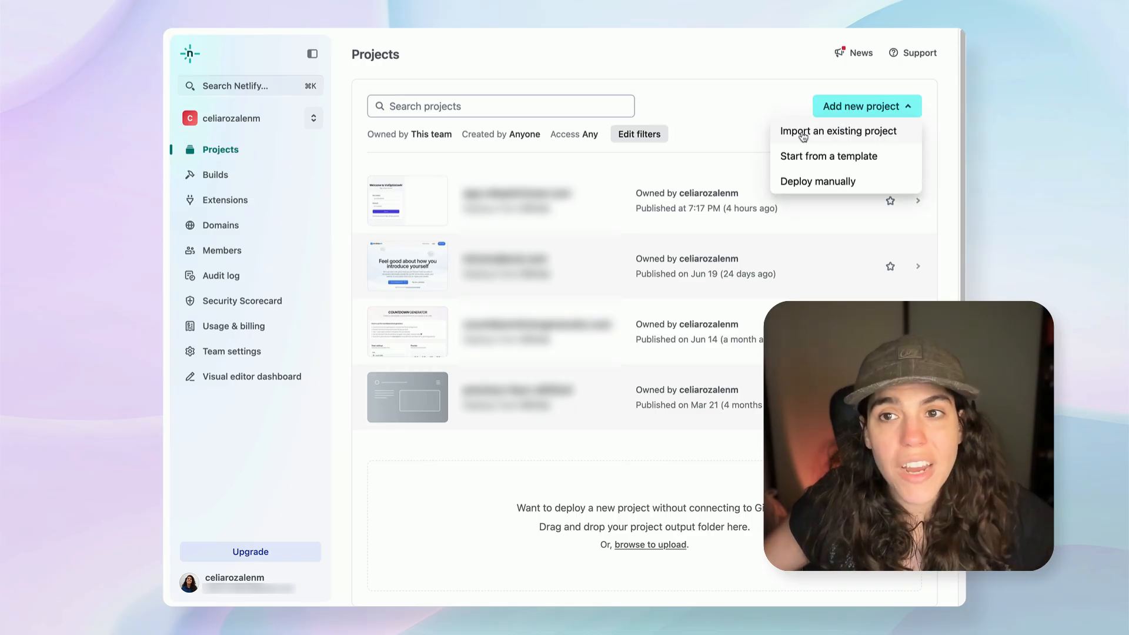
click(807, 132)
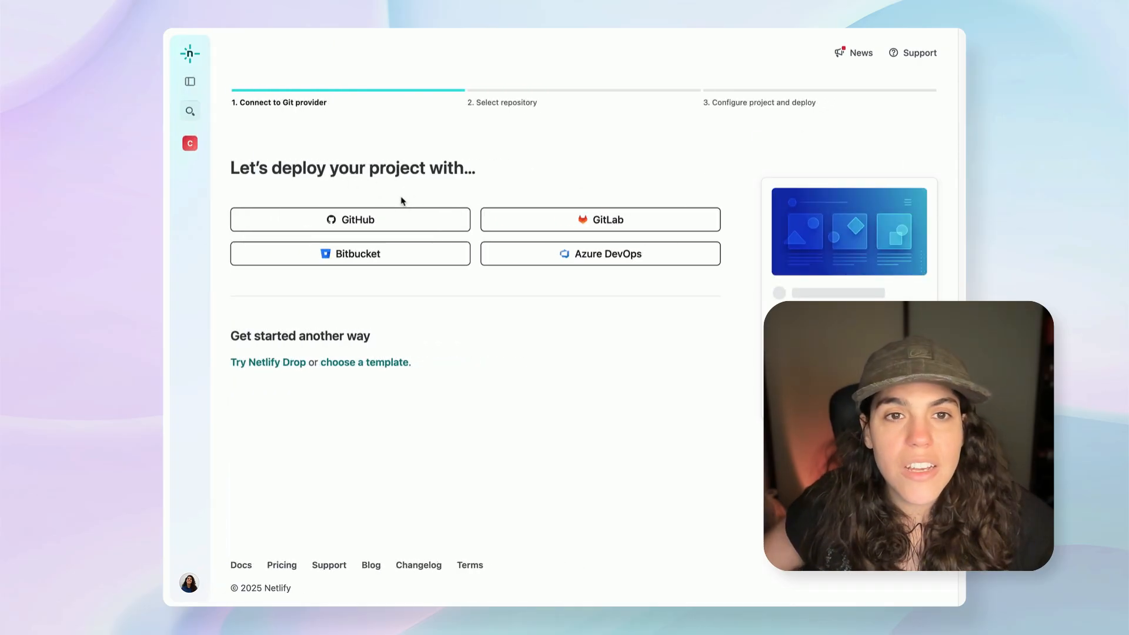
click(400, 220)
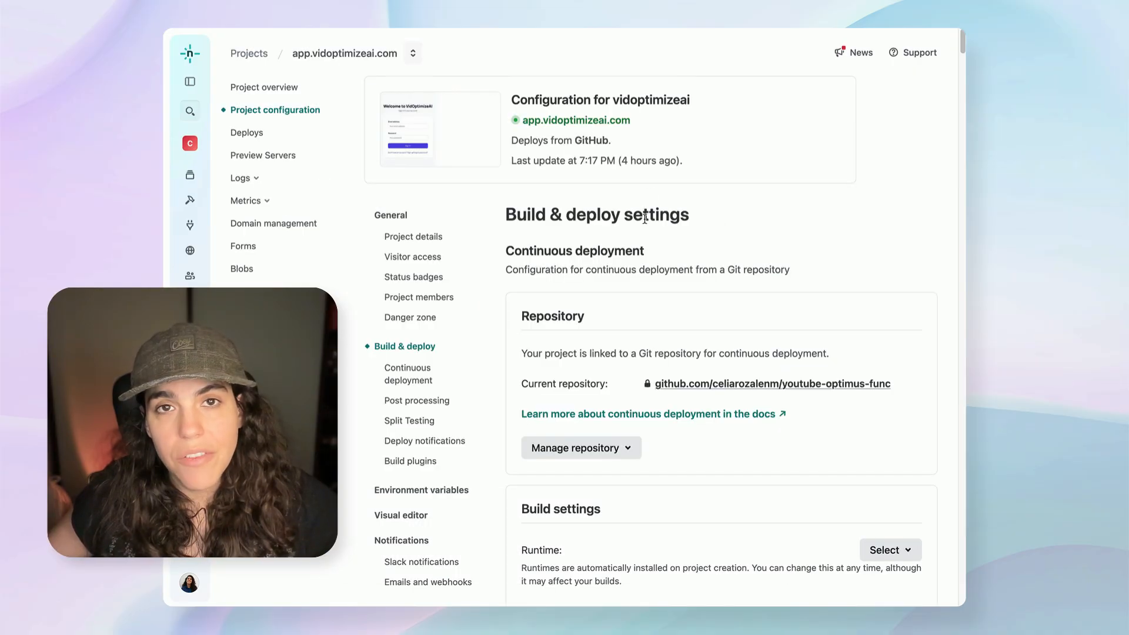
Review the vidoptimizeai project's build and deploy settings, domain management and overview, and open its live site.
scroll(497, 292, down, 3)
scroll(497, 292, up, 3)
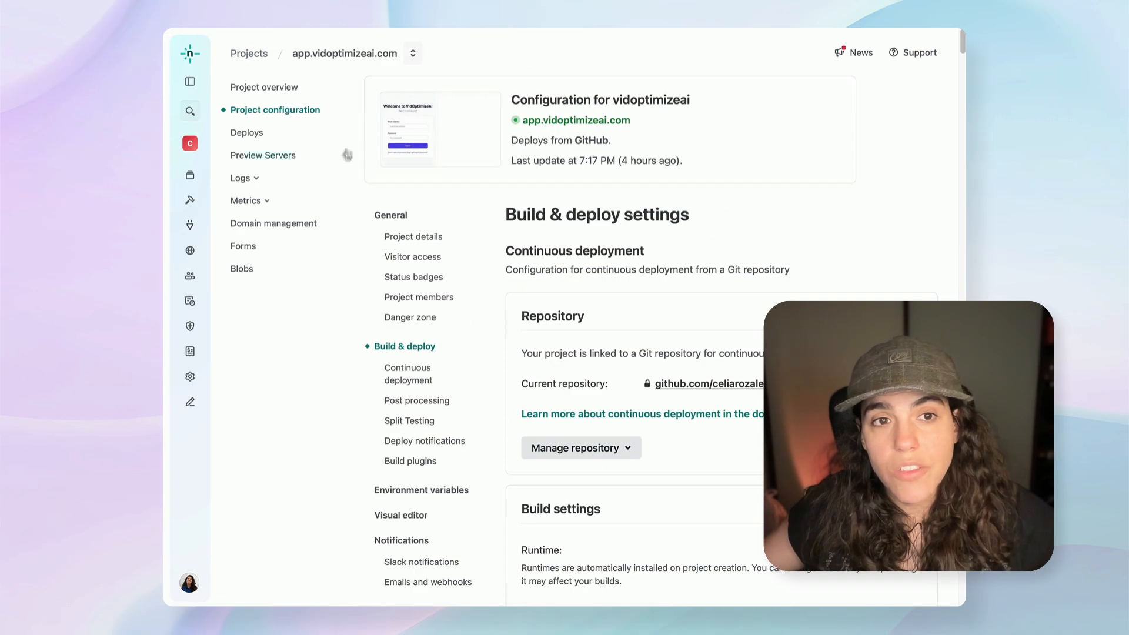
click(262, 228)
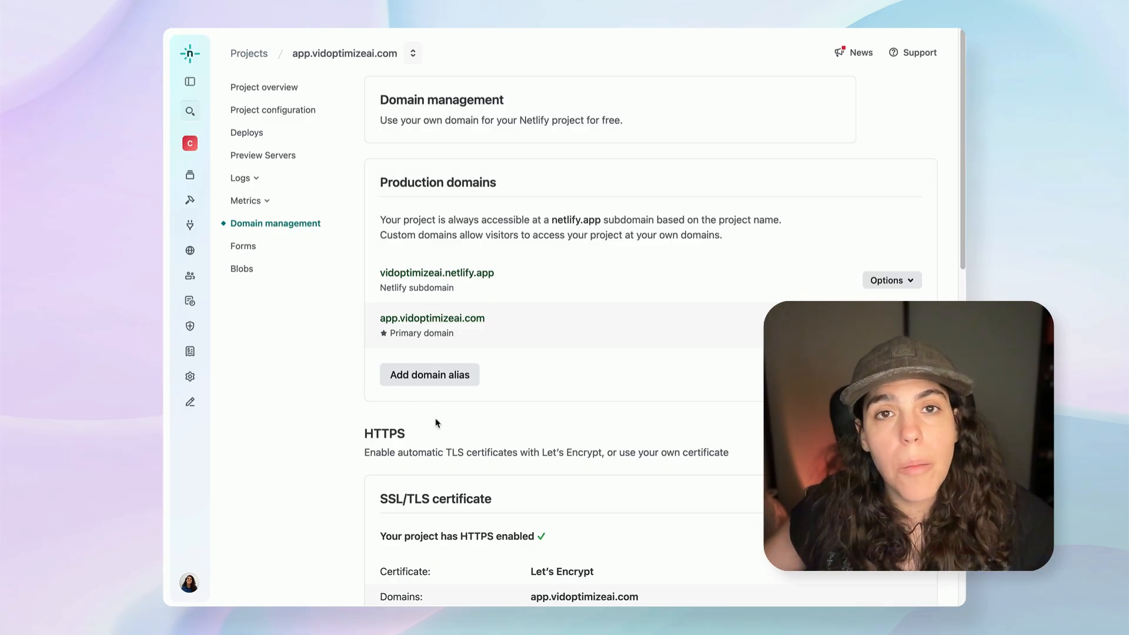
click(338, 54)
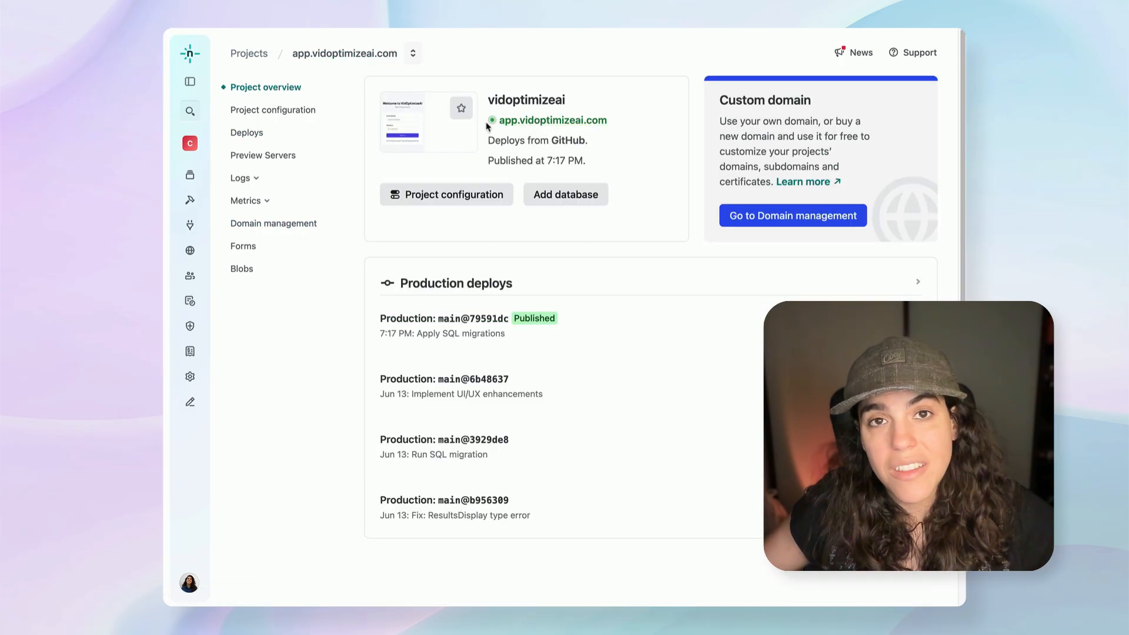
click(524, 122)
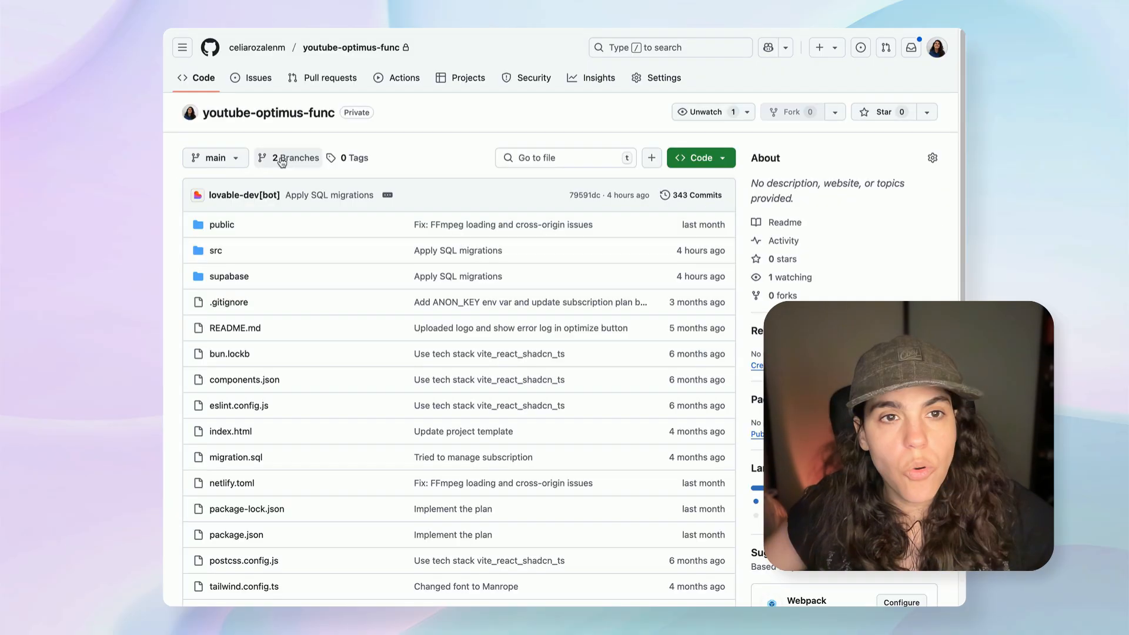
On GitHub, compare the development branch with main and create the pull request "Fix: Auth page container width".
click(233, 156)
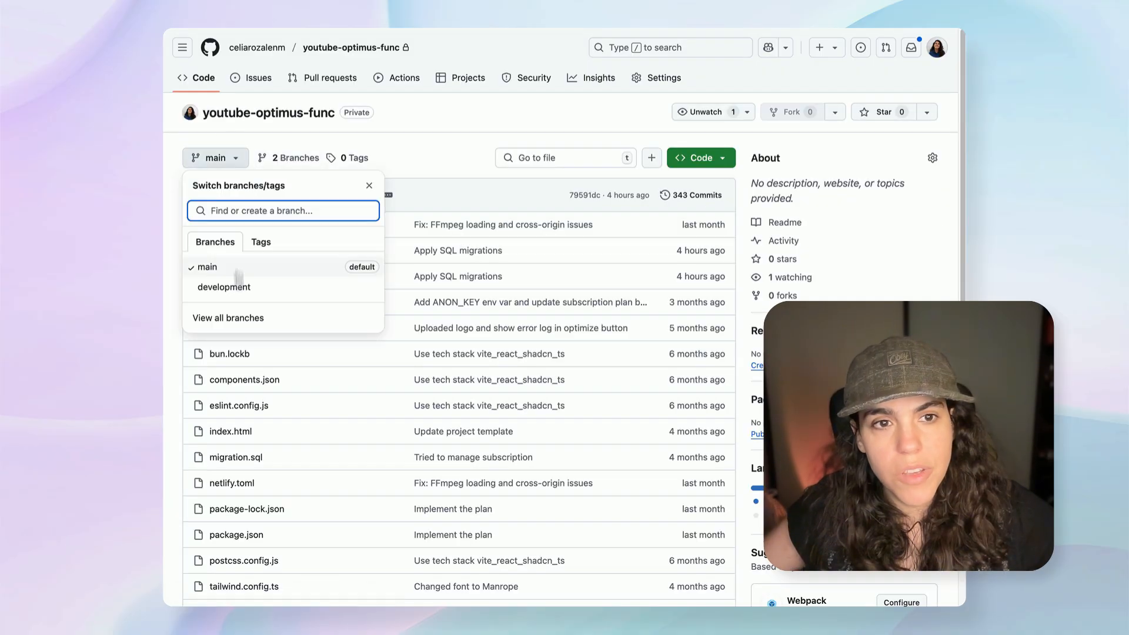
click(224, 287)
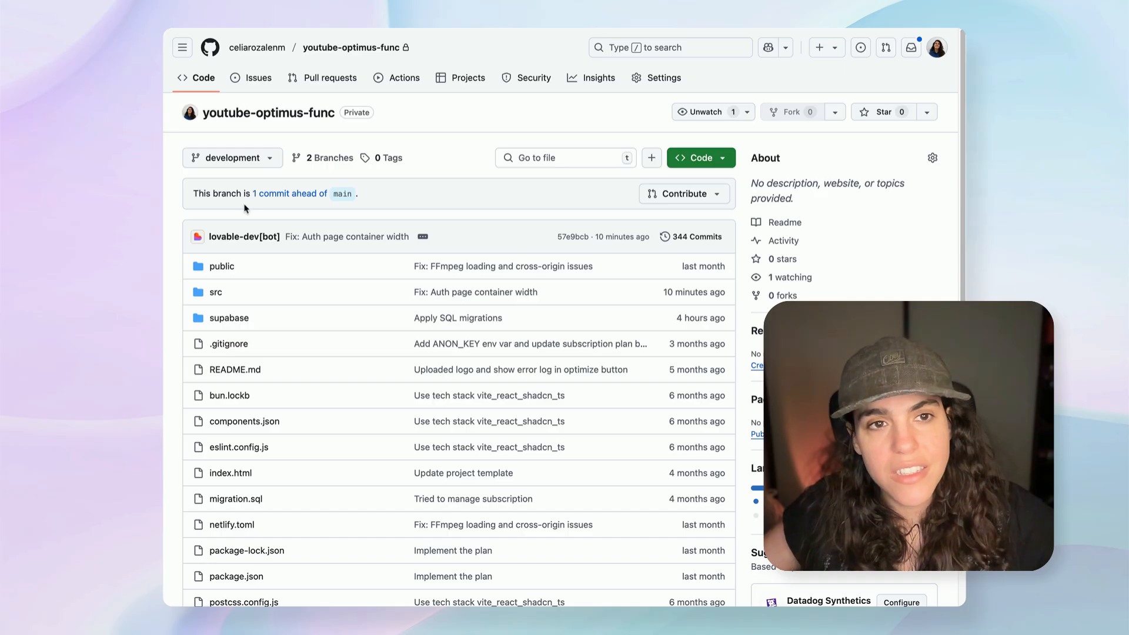
click(288, 195)
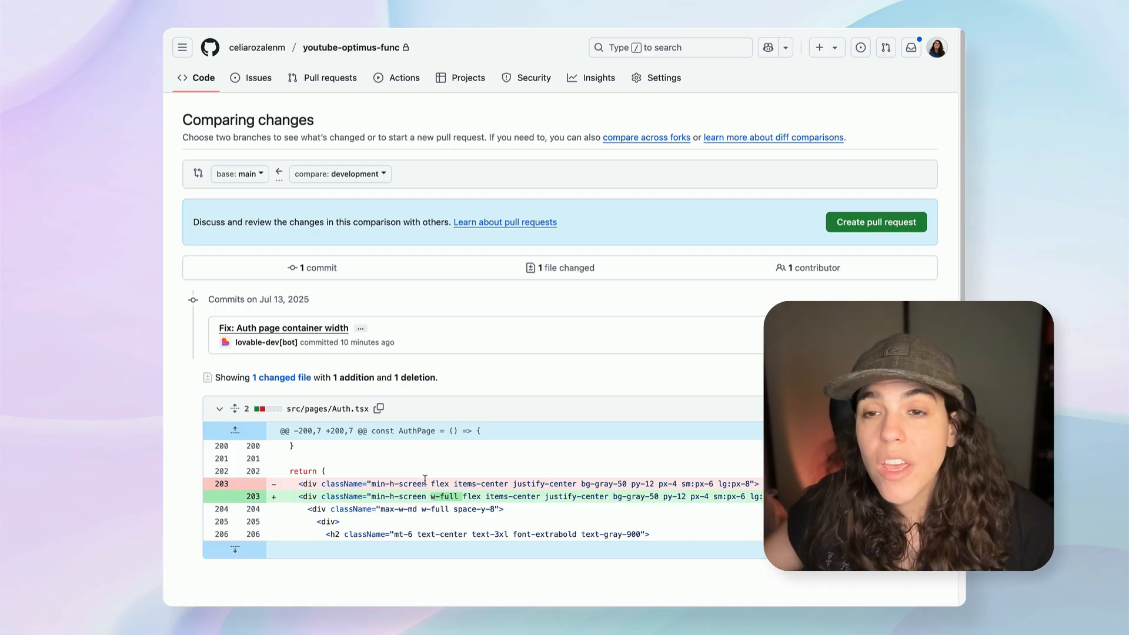
click(886, 226)
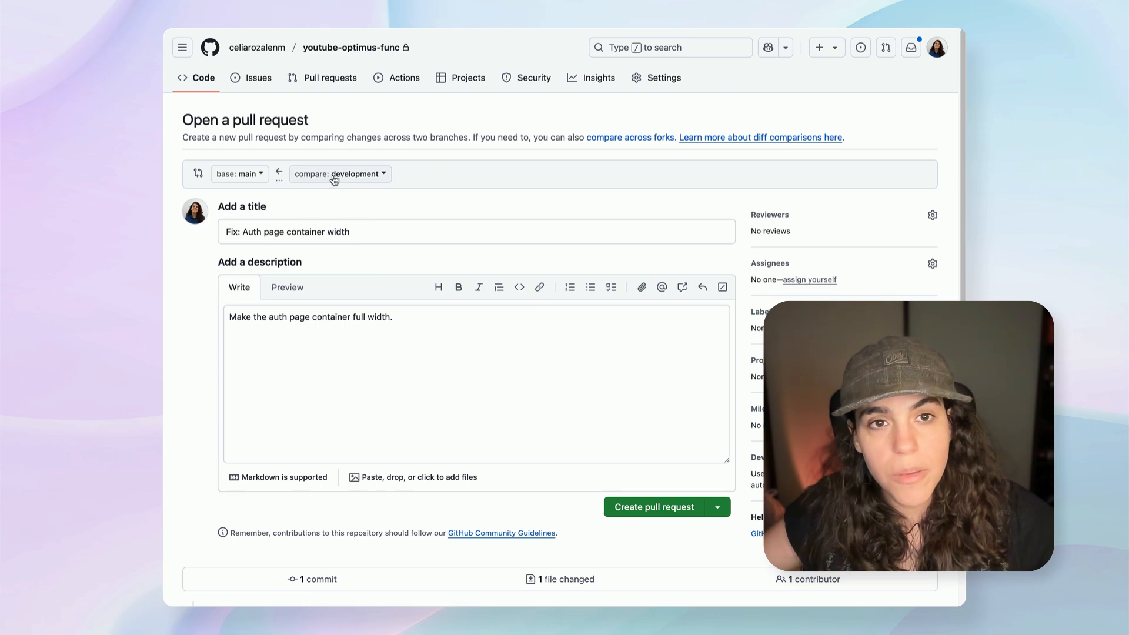
click(651, 507)
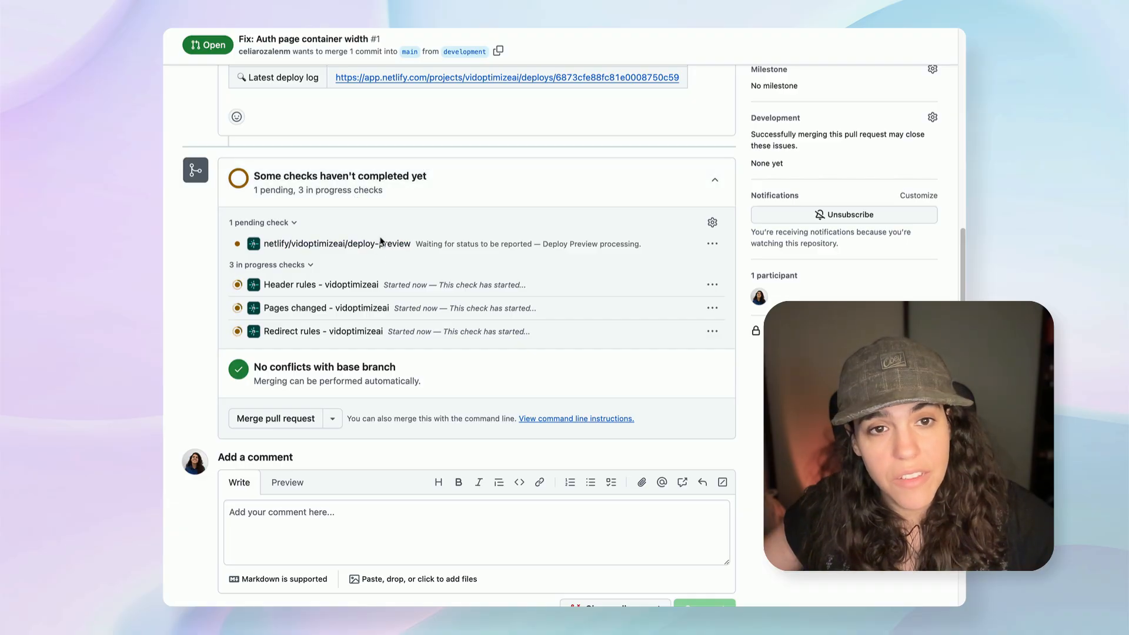
Merge the "Fix: Auth page container width" pull request into main with the default commit message.
scroll(224, 192, down, 3)
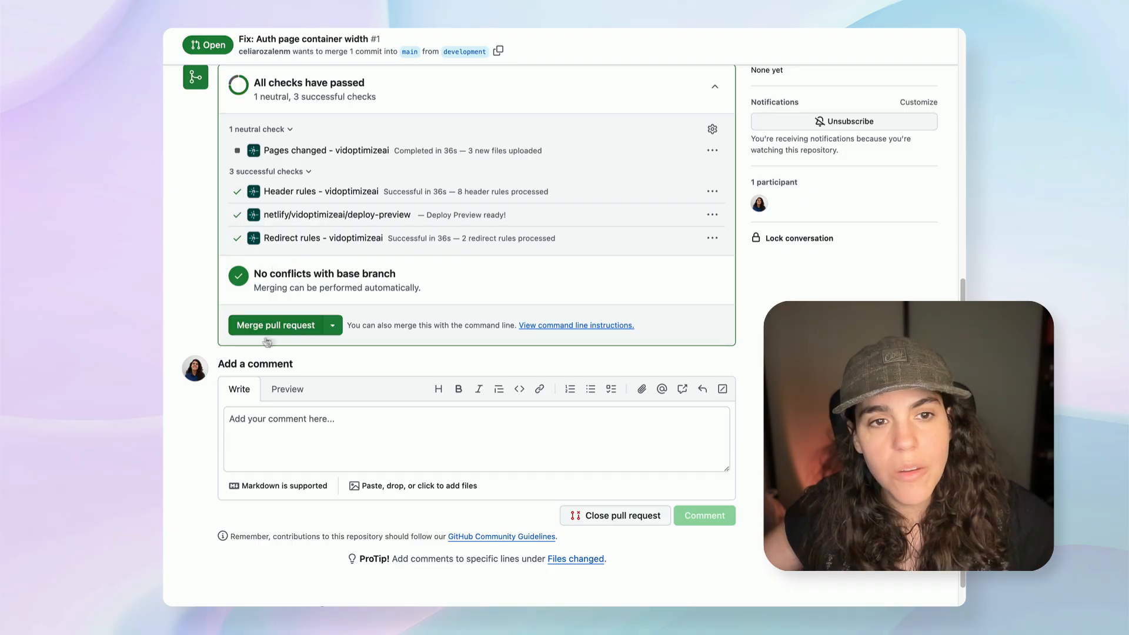
click(289, 327)
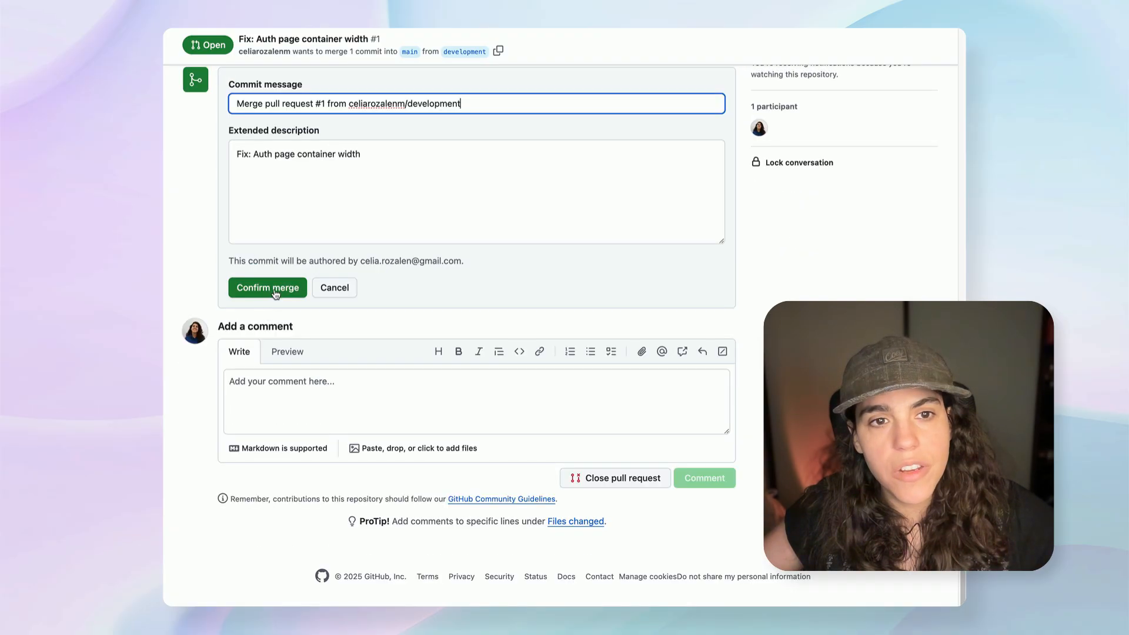
click(275, 290)
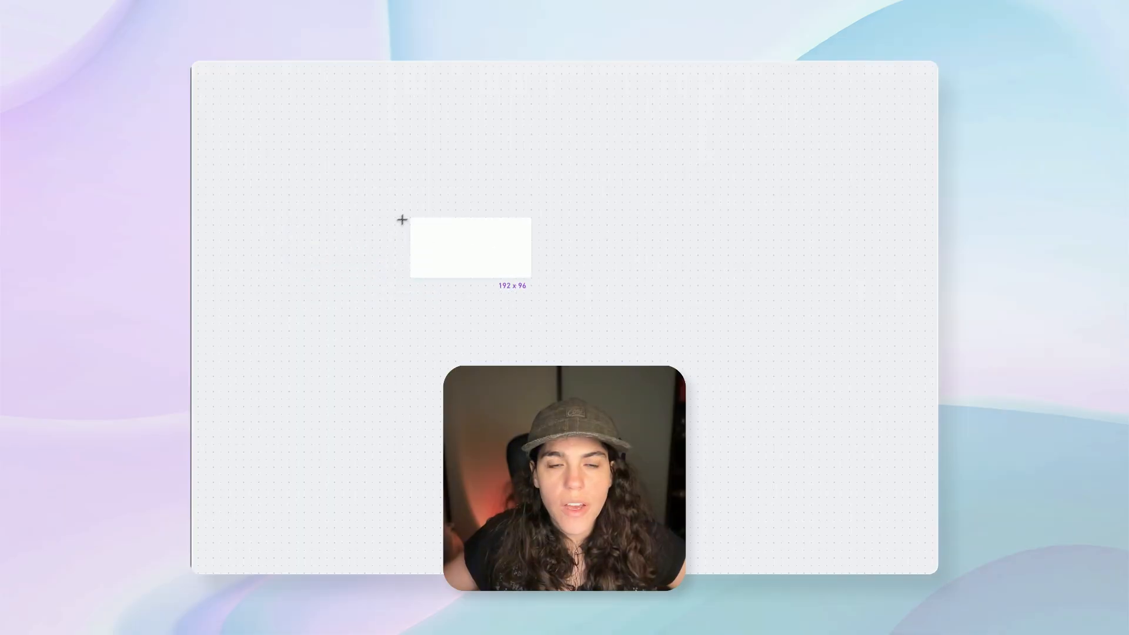
On the whiteboard, create a box labelled MAIN and place a copy labelled DEVELOPMENT beside it.
click(402, 219)
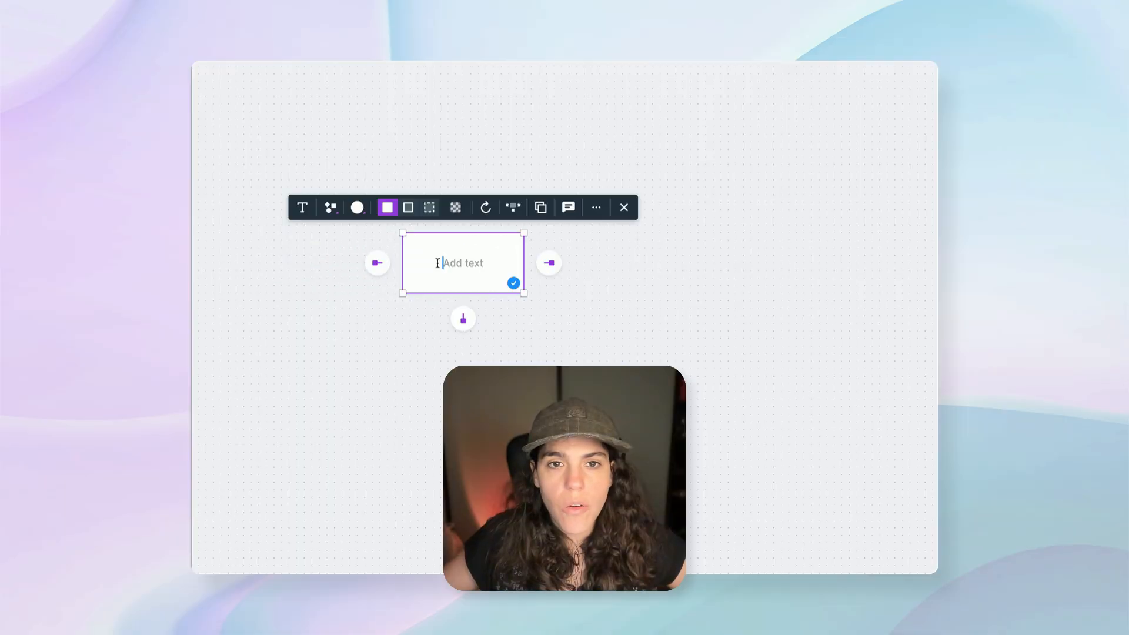
text(MAIN)
key(ctrl+d)
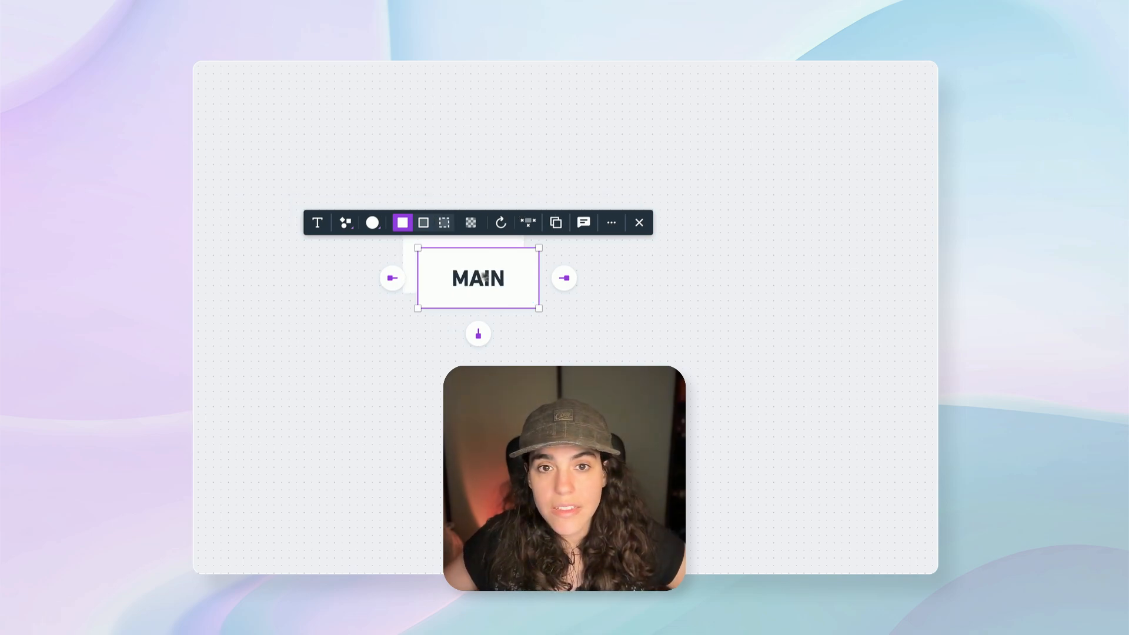
drag(480, 274, 640, 273)
double_click(639, 262)
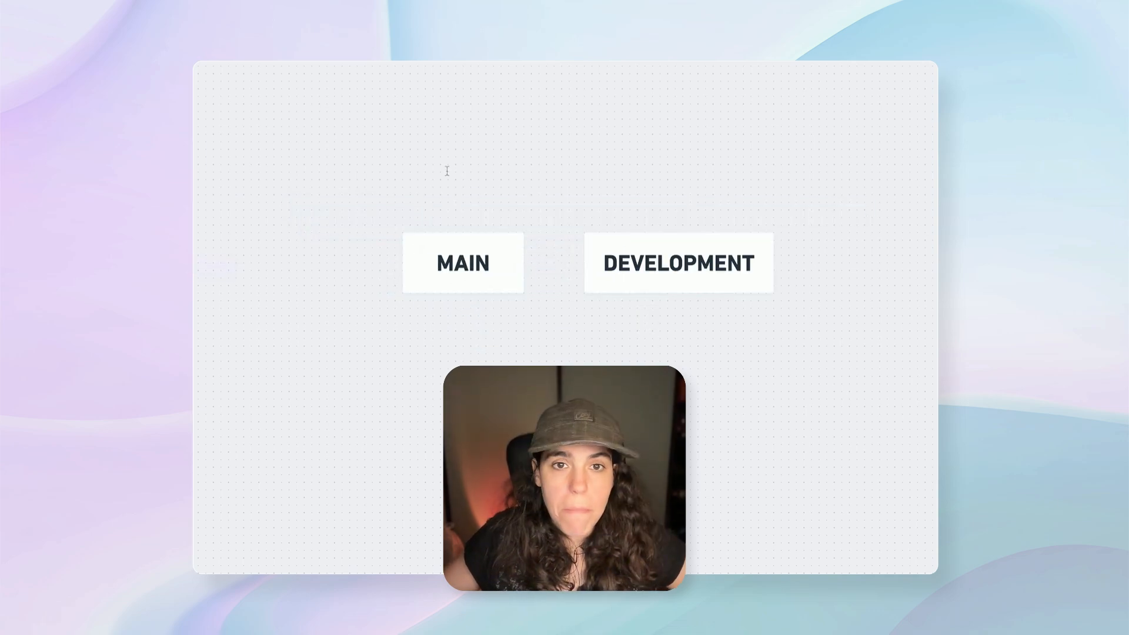
Add a NETLIFY text label in size XL above the MAIN box and a copy above the DEVELOPMENT box.
click(402, 202)
text(NETLIFY)
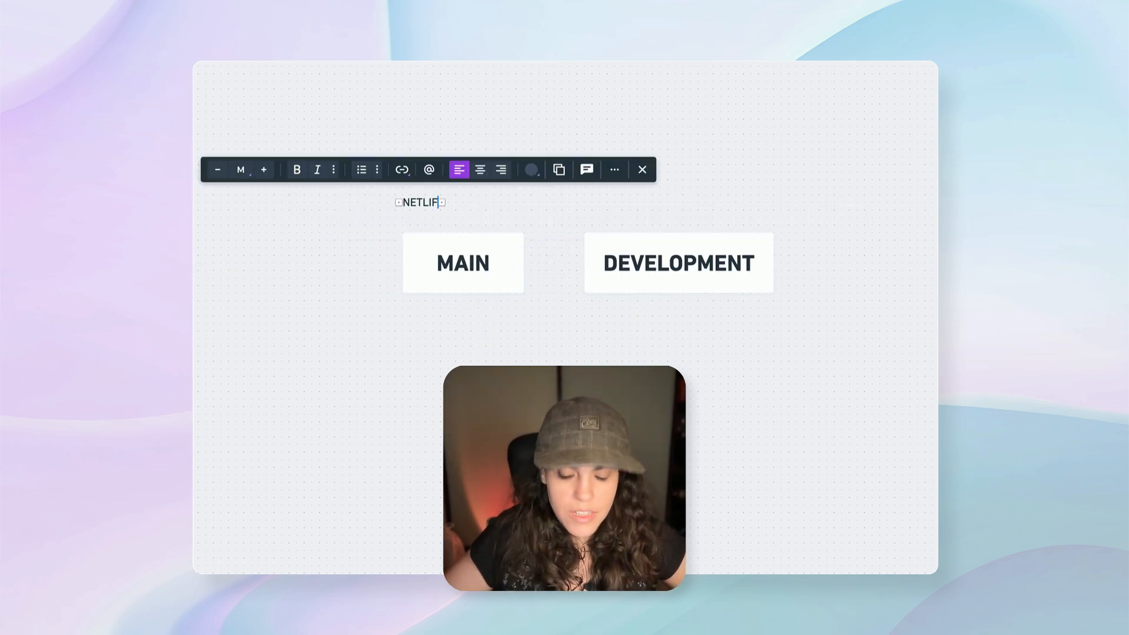
click(366, 245)
drag(407, 206, 448, 213)
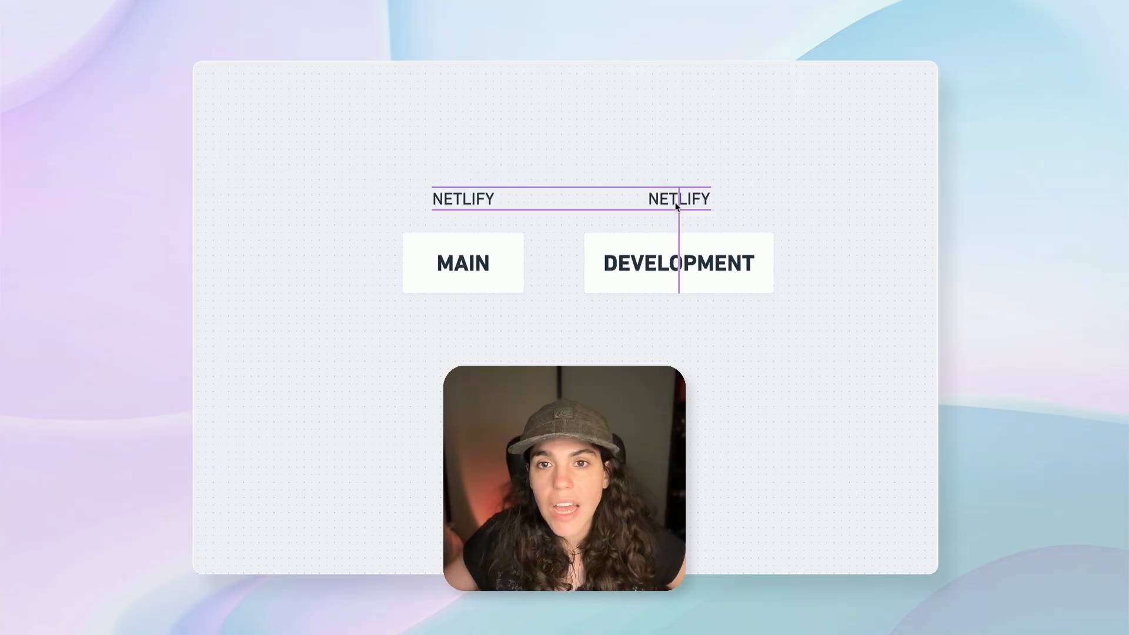
drag(675, 204, 677, 204)
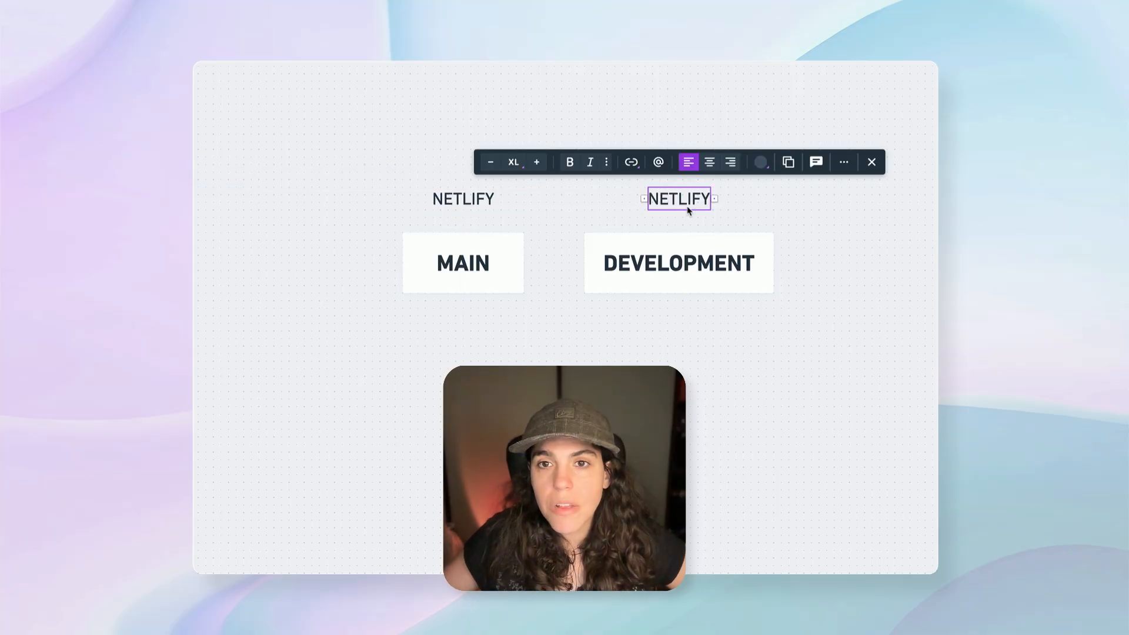
Change the NETLIFY label above the DEVELOPMENT box to LOVABLE.
double_click(684, 201)
text(LOVABLE)
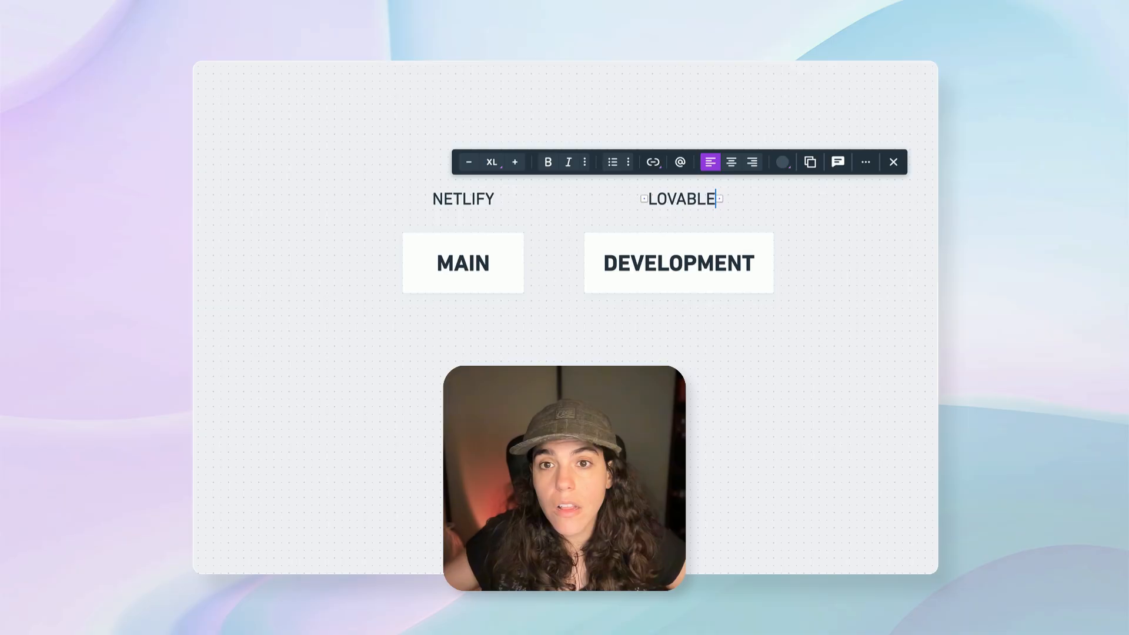
key(Escape)
Place a copy of the label below the DEVELOPMENT box reading (TESTING) and another below the MAIN box reading (LIVE).
drag(679, 198, 679, 338)
double_click(679, 327)
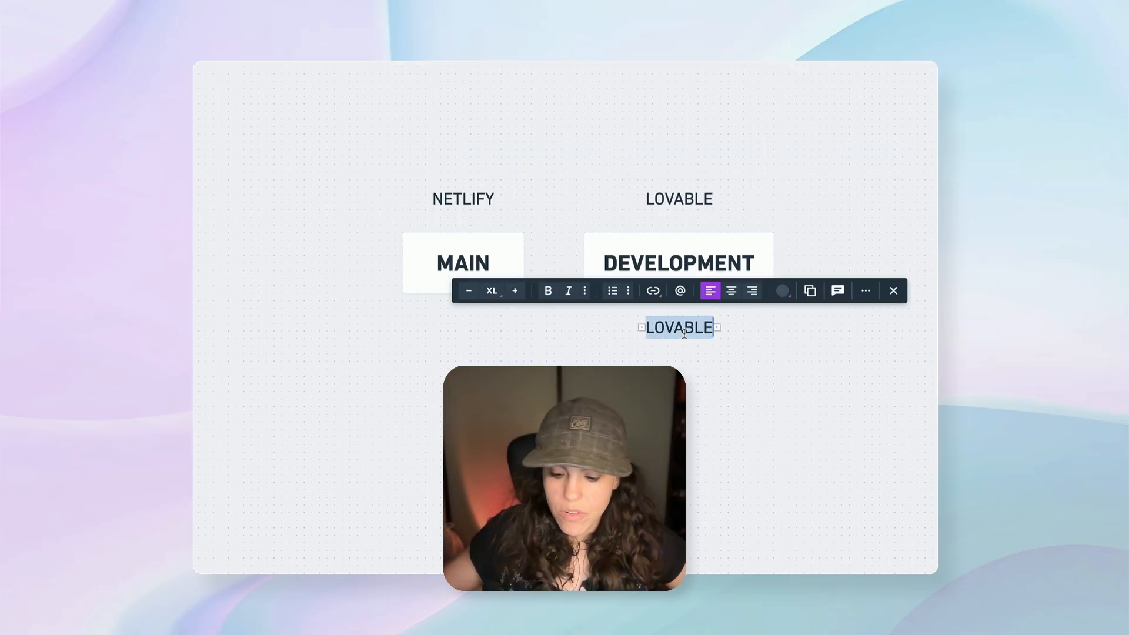
text((TESTING))
click(694, 412)
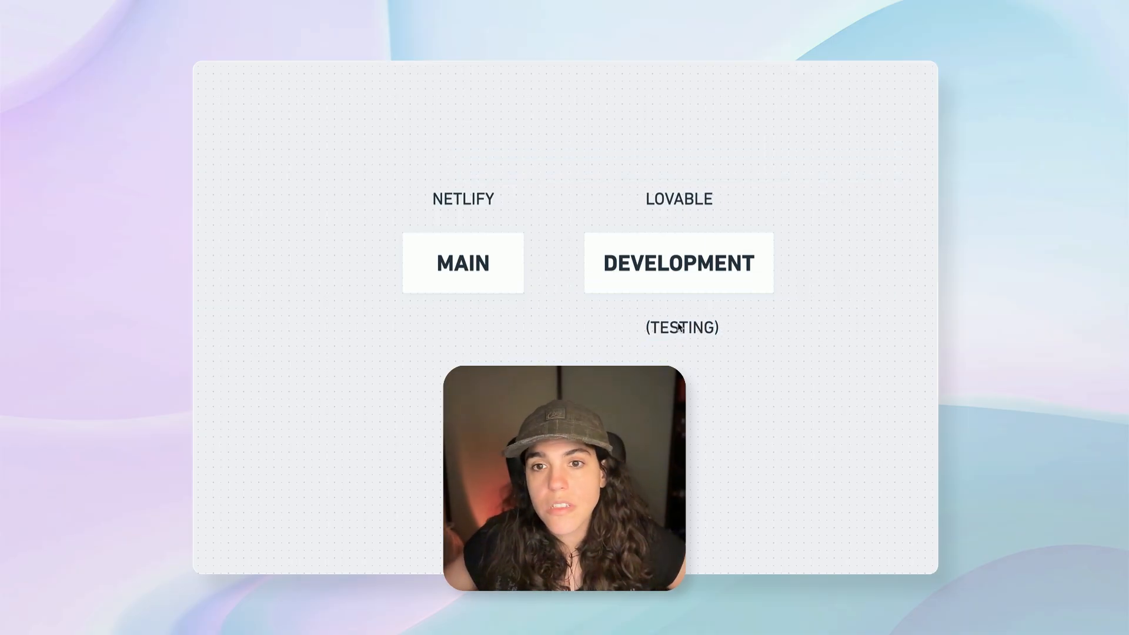
drag(679, 328, 469, 338)
double_click(472, 328)
text(LIVE)
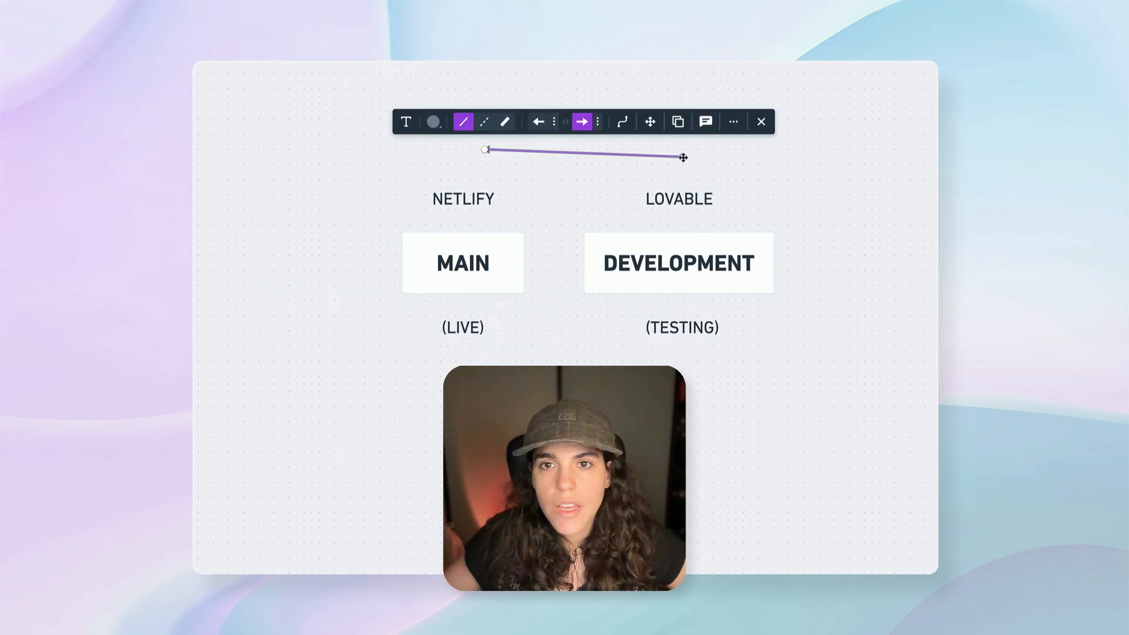
Place a horizontal arrow above the upper labels, spanning from LOVABLE to NETLIFY and pointing towards NETLIFY.
drag(683, 158, 685, 149)
drag(485, 149, 463, 164)
drag(681, 149, 679, 164)
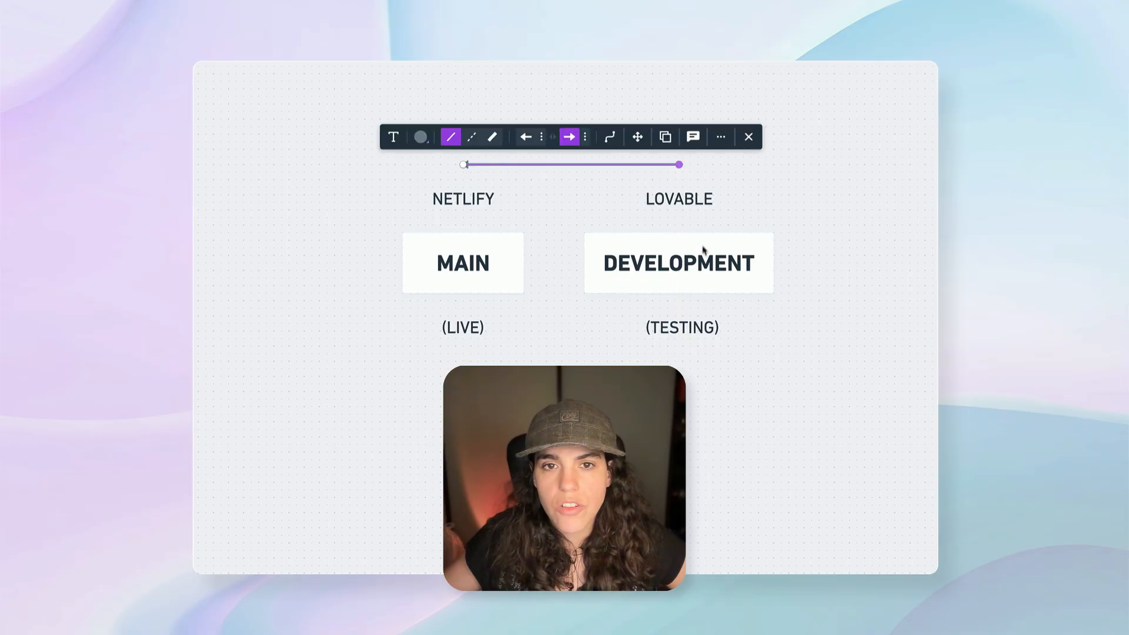
click(520, 360)
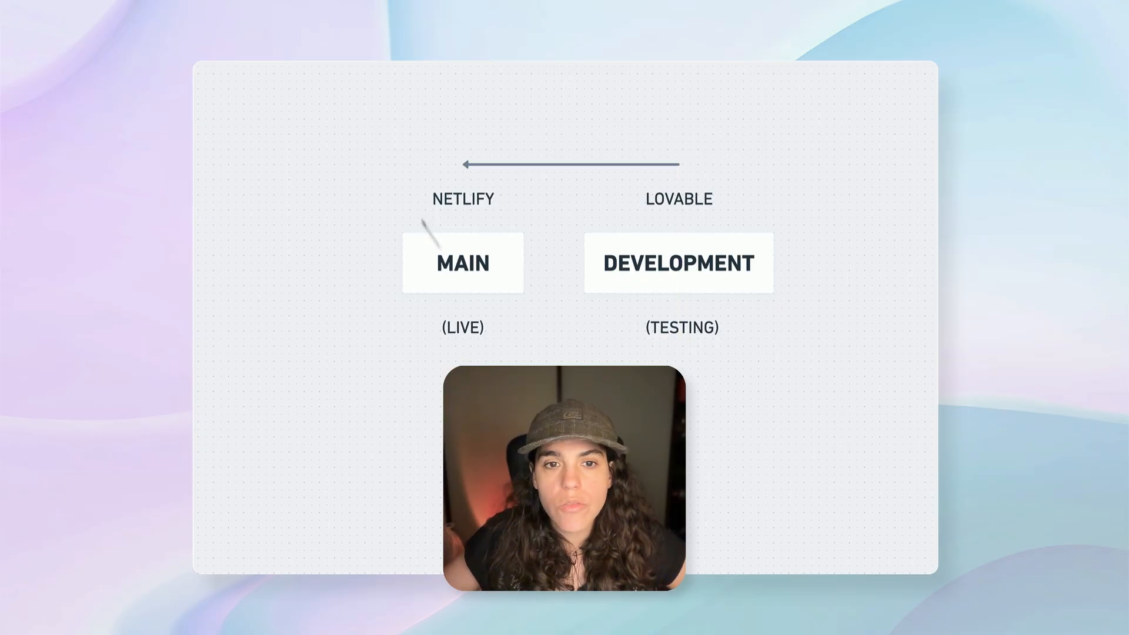
Add a PULL REQUEST label above the arrow, with a copied text label reading (GITHUB) between it and the arrow.
double_click(524, 126)
text(PULL REQUEST)
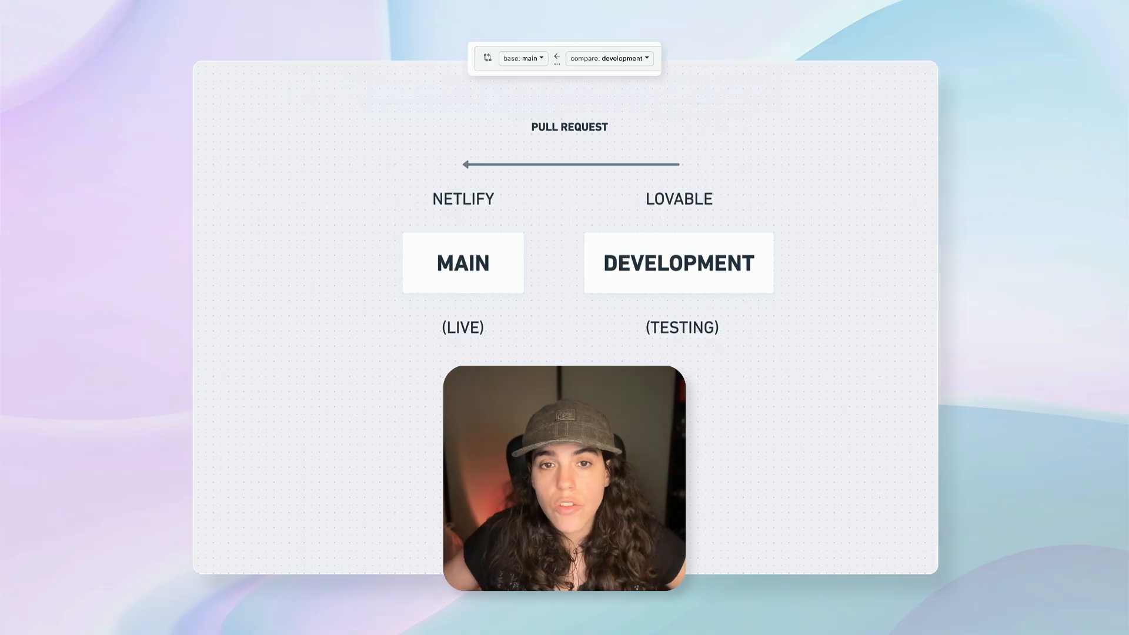
click(462, 329)
key(ctrl+d)
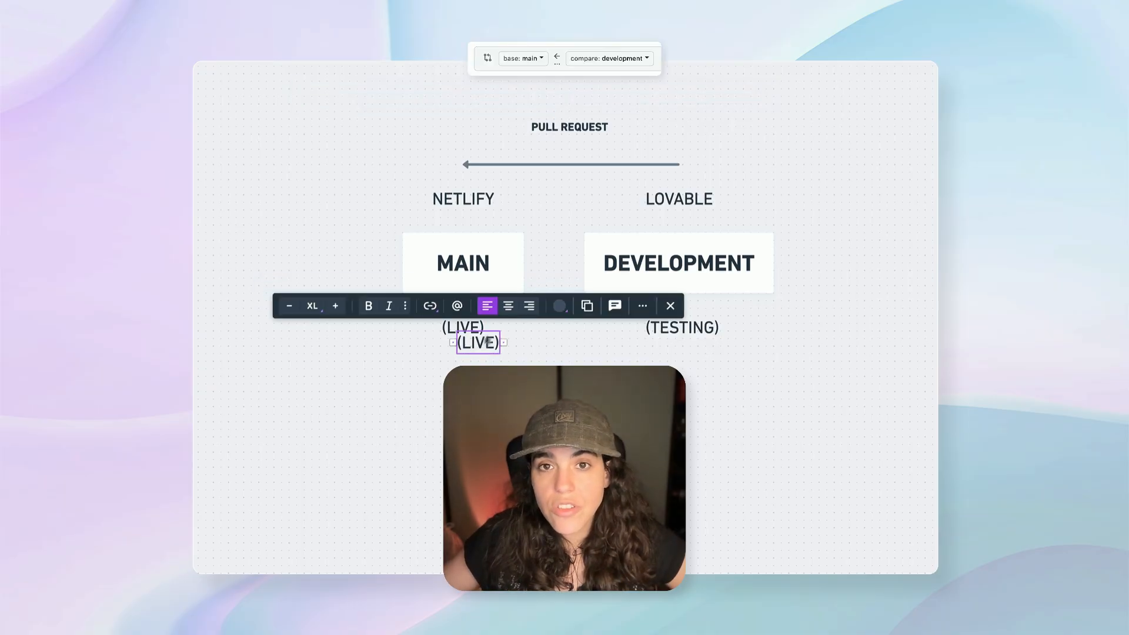
drag(487, 341, 578, 147)
double_click(569, 150)
text(GITHUB)
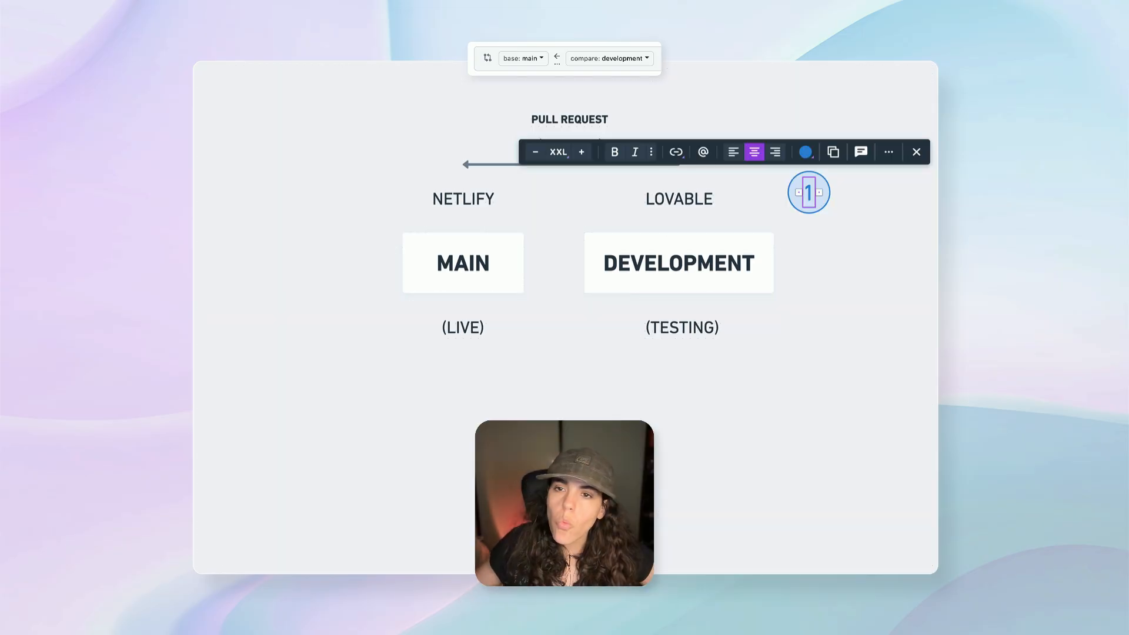
Place the blue circled number 1 below the (TESTING) label and a copy of it below the (LIVE) label.
drag(808, 193, 809, 199)
key(super+z)
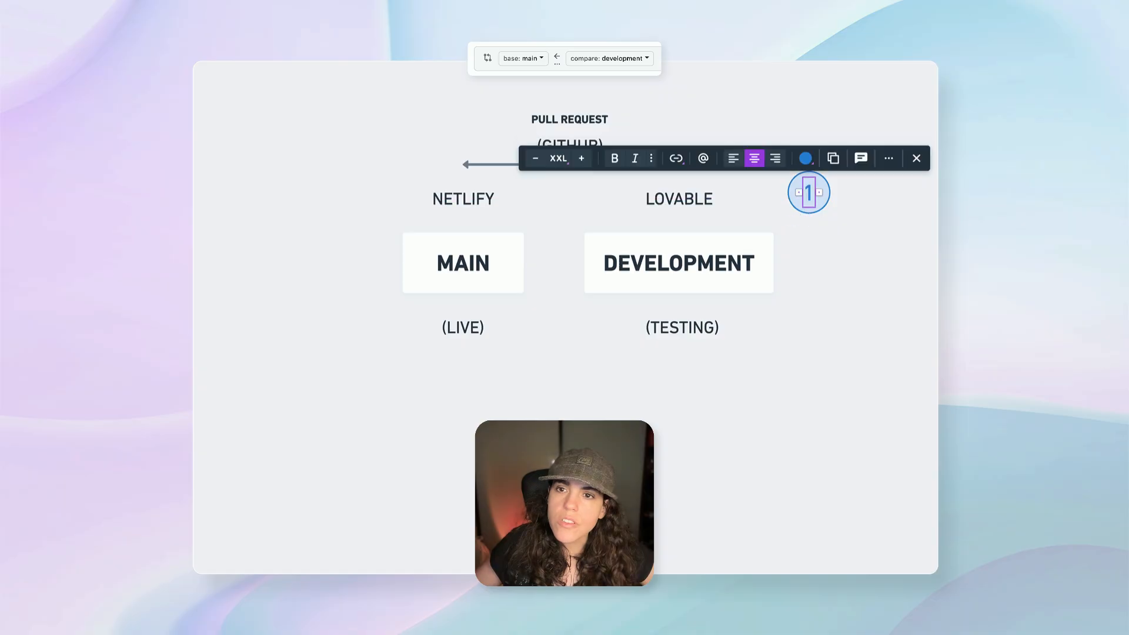
drag(841, 264, 781, 157)
drag(808, 192, 462, 374)
click(733, 354)
key(ctrl+d)
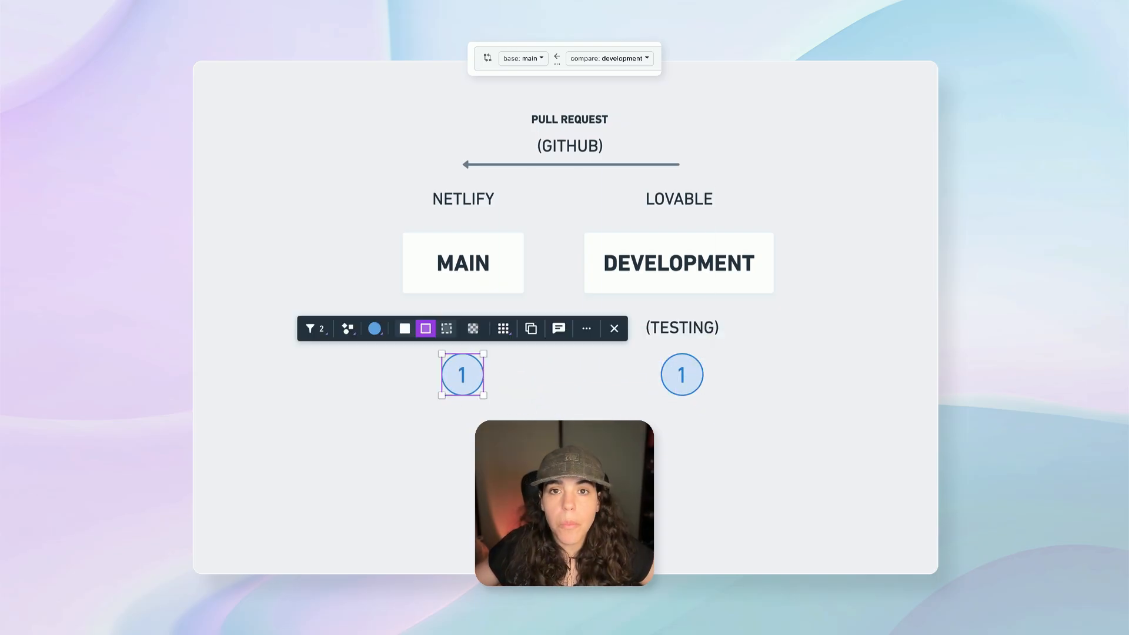
Change the number in the circle below the (LIVE) label to 2.
click(570, 119)
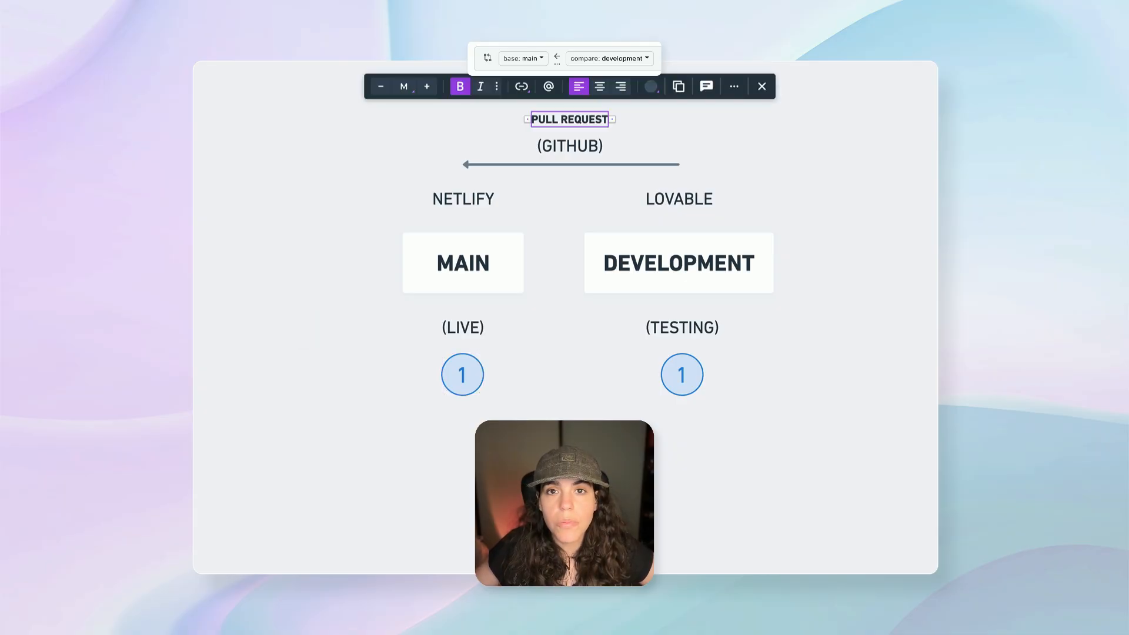
double_click(468, 374)
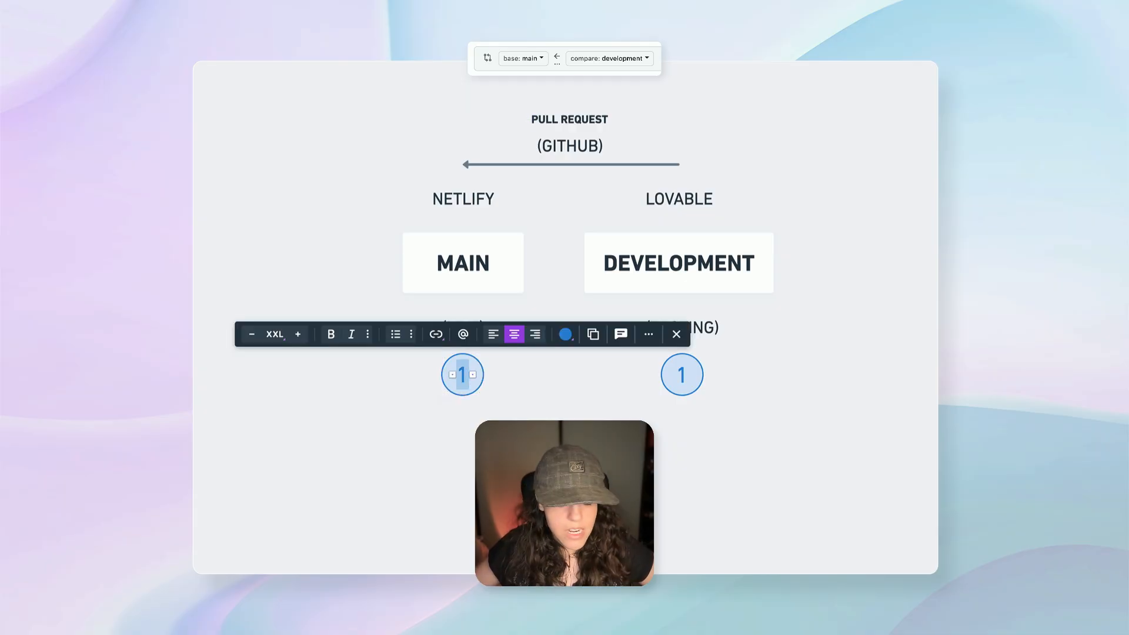
text(2)
click(546, 404)
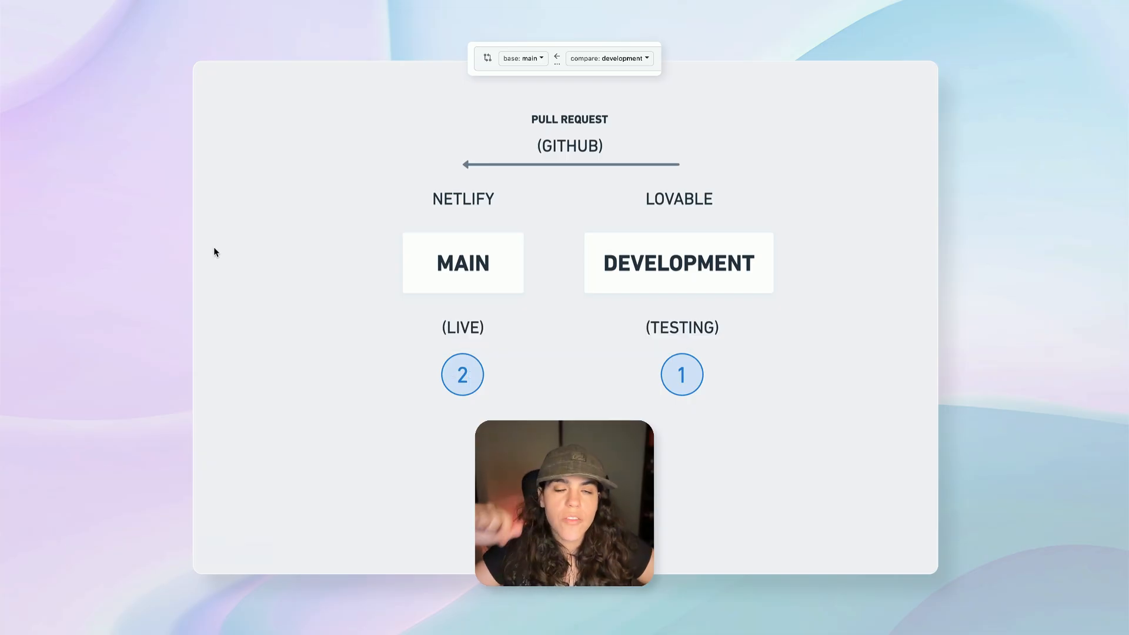